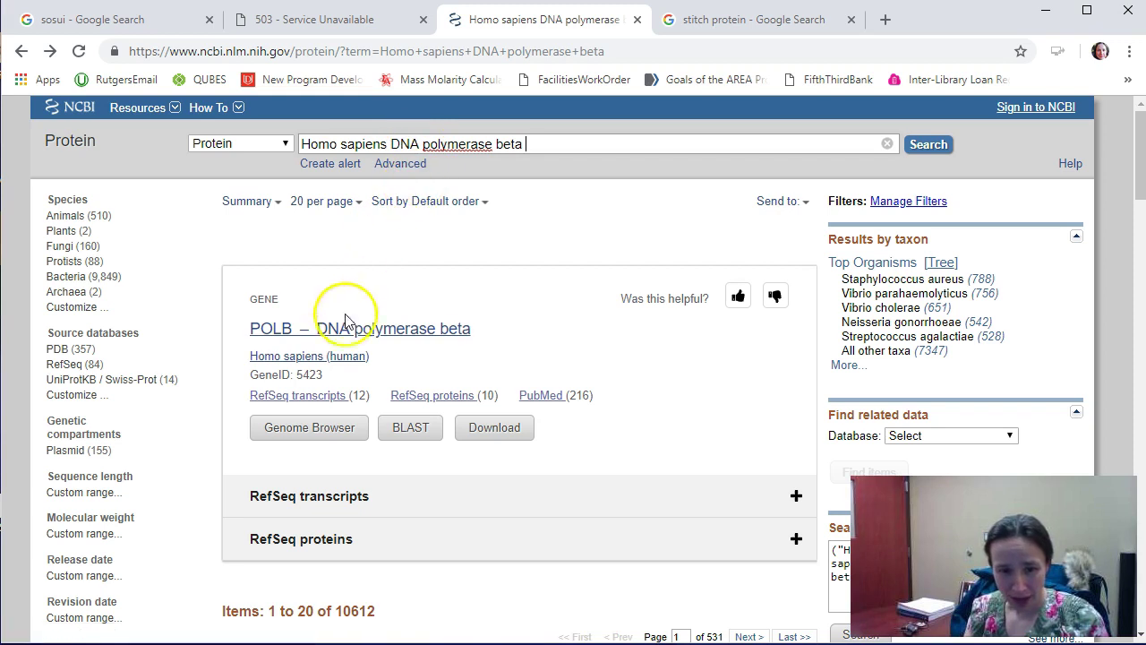
# Scroll the results down to the first DNA polymerase beta [Homo sapiens] entry, NP_002681.1.
pyautogui.scroll(-3, 327, 333)
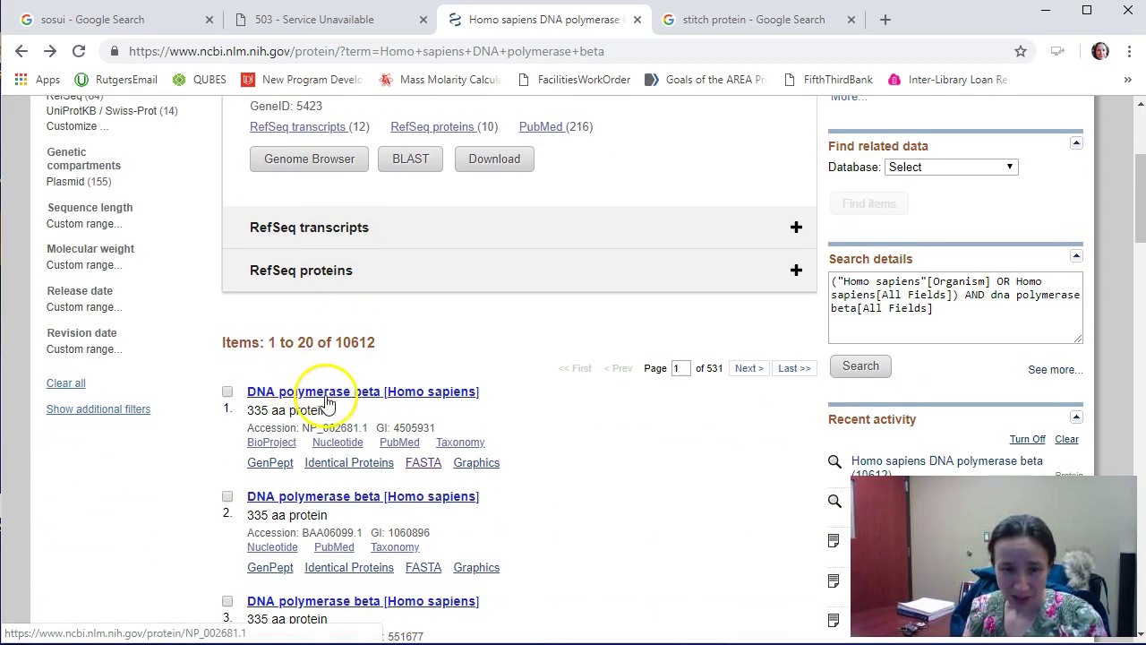
# Open the FASTA sequence of the first human DNA polymerase beta result.
pyautogui.click(423, 462)
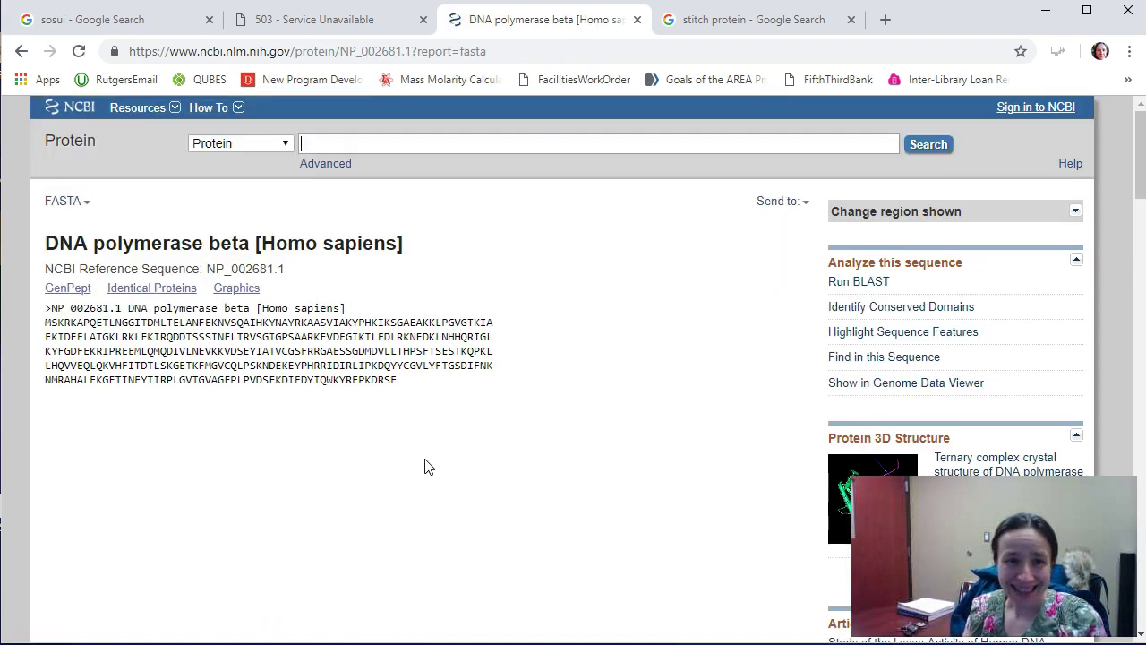
pyautogui.click(358, 373)
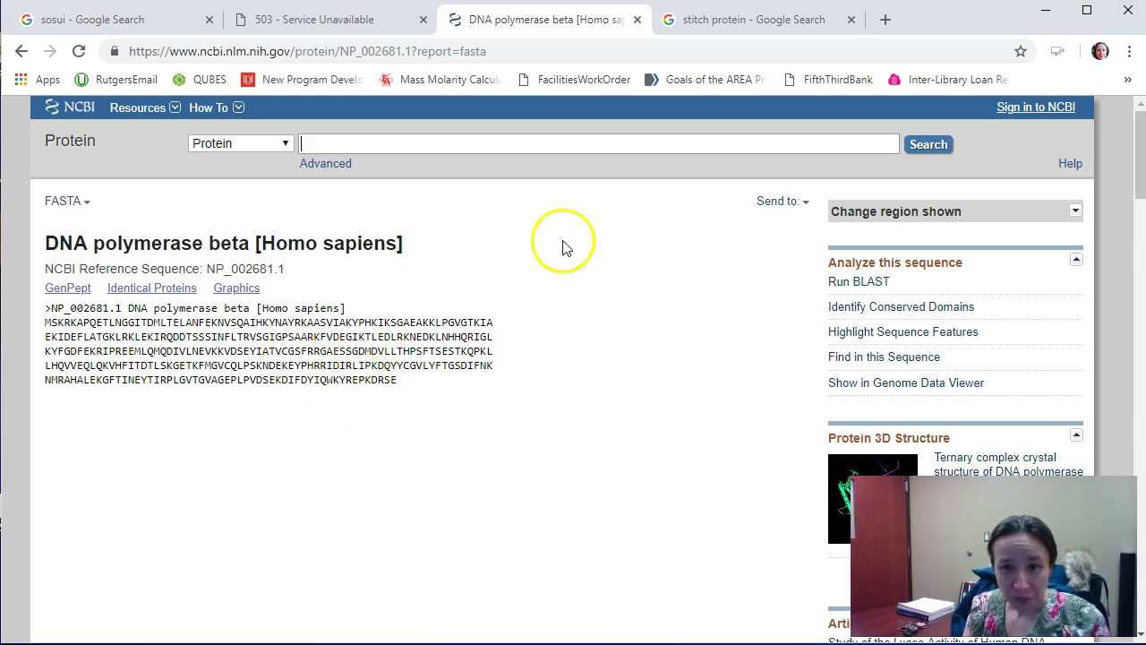
pyautogui.click(647, 144)
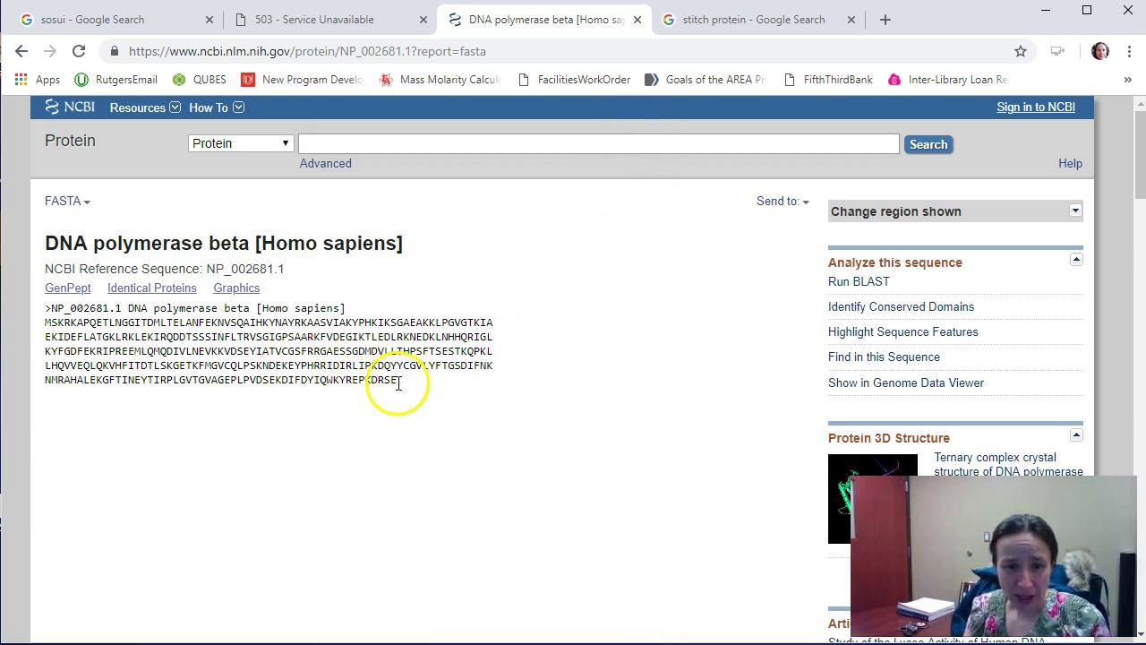
# Select the FASTA header line, then go to the 'stitch protein' Google results.
pyautogui.click(45, 315)
pyautogui.moveTo(85, 312); pyautogui.dragTo(342, 310)
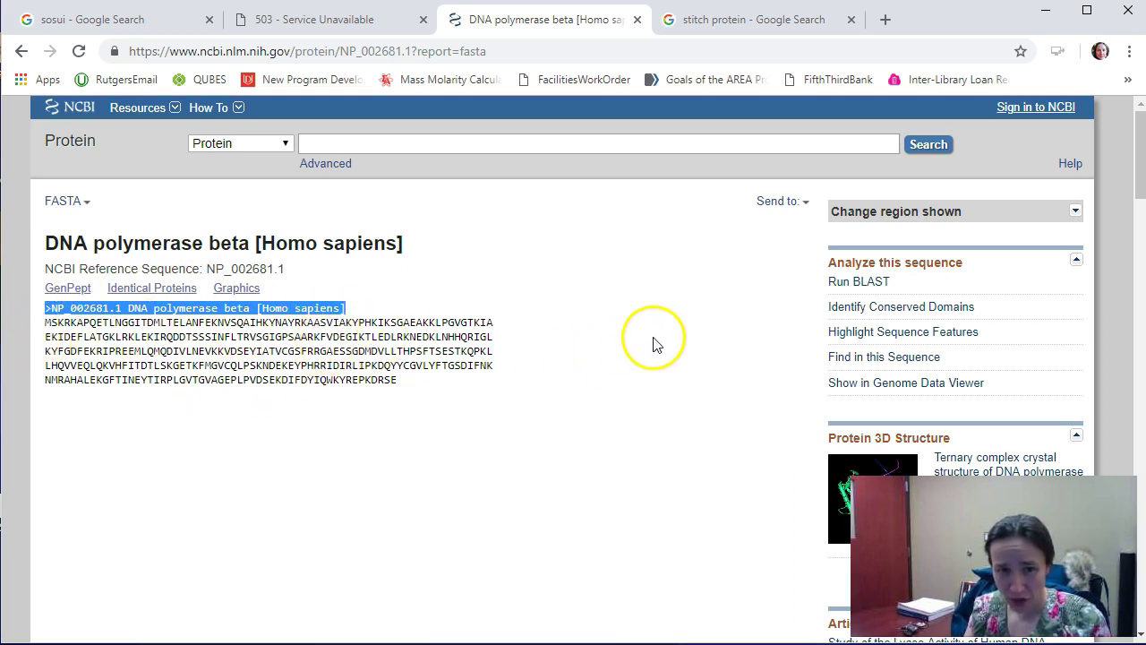
pyautogui.click(748, 23)
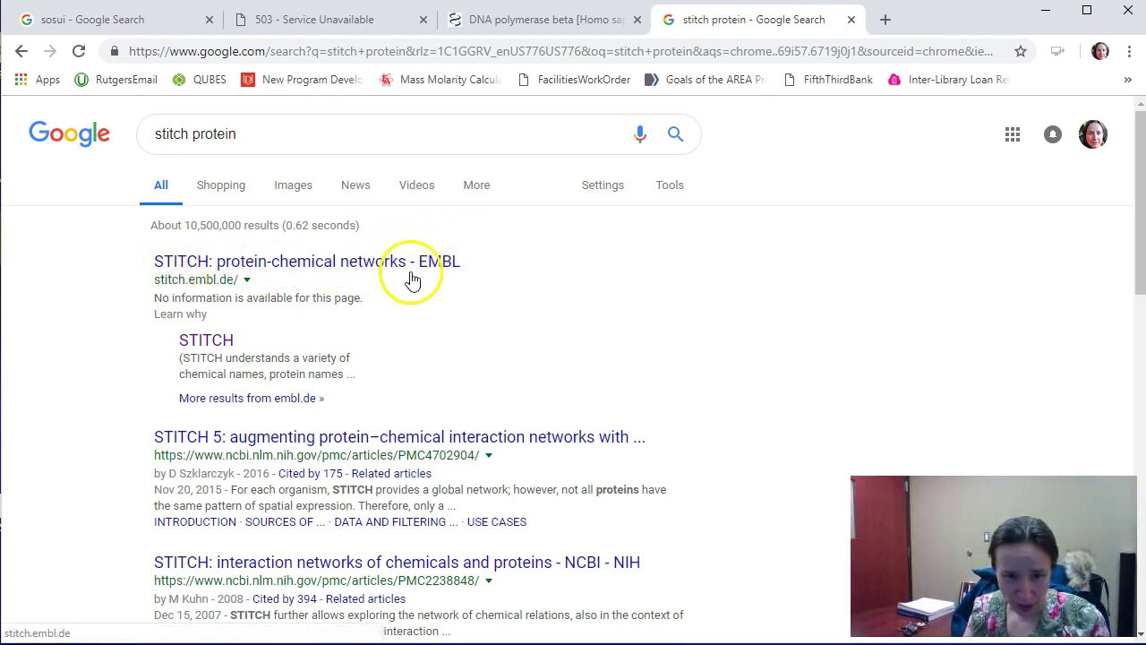
# Open the STITCH site from Google and bring up its protein sequence input form.
pyautogui.click(214, 346)
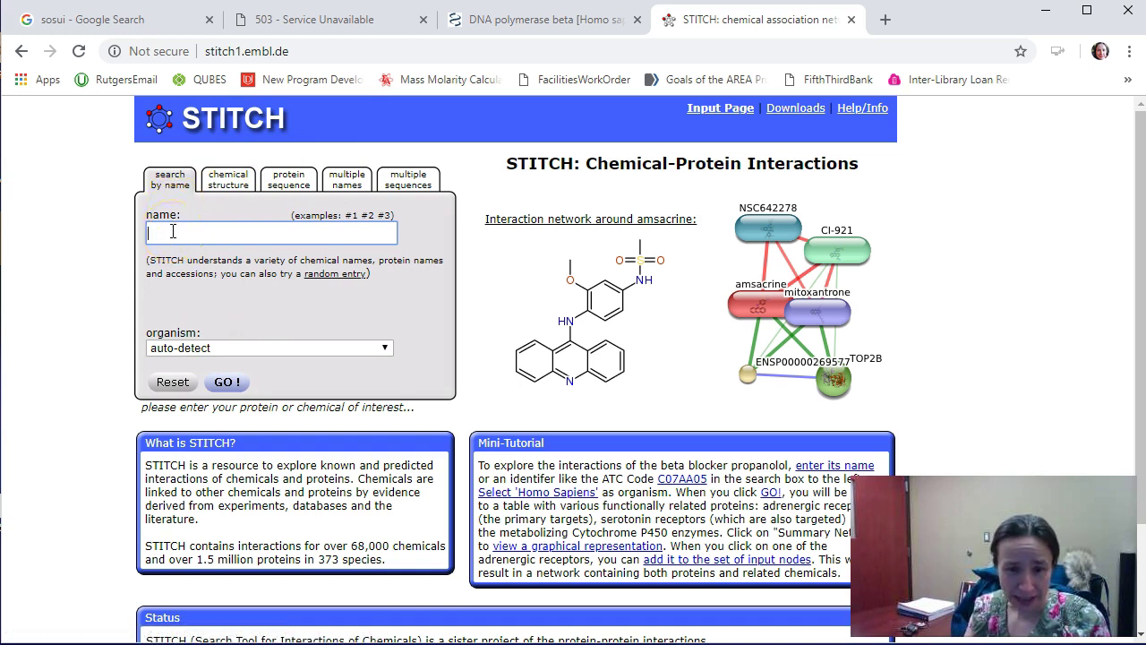
pyautogui.click(175, 233)
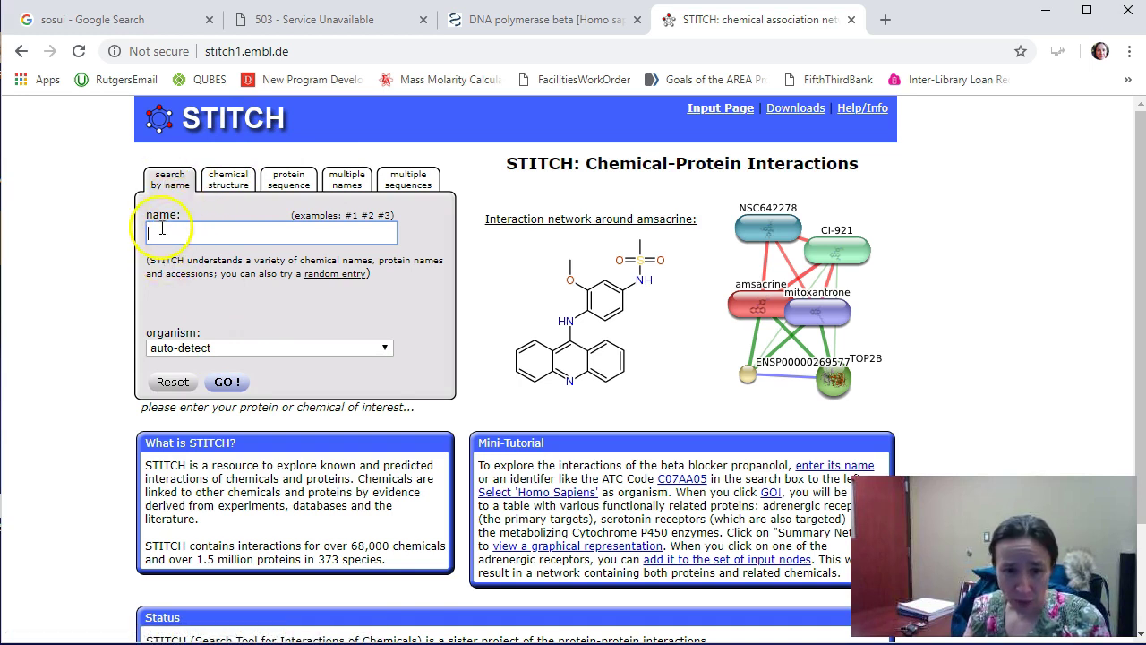
pyautogui.click(228, 179)
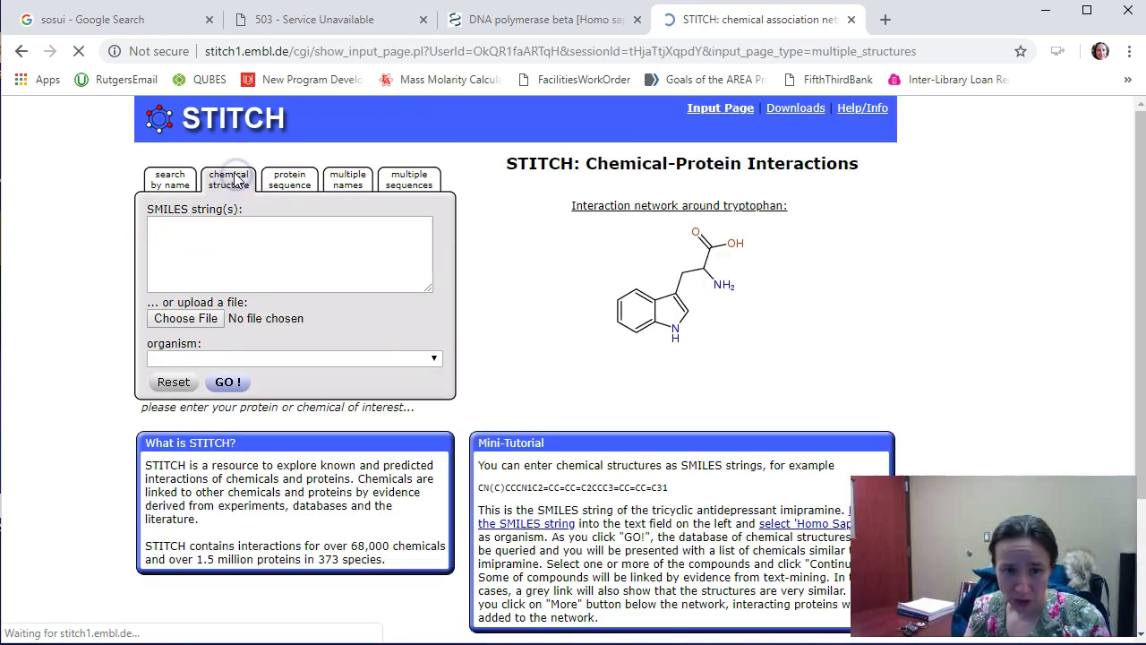
pyautogui.click(283, 185)
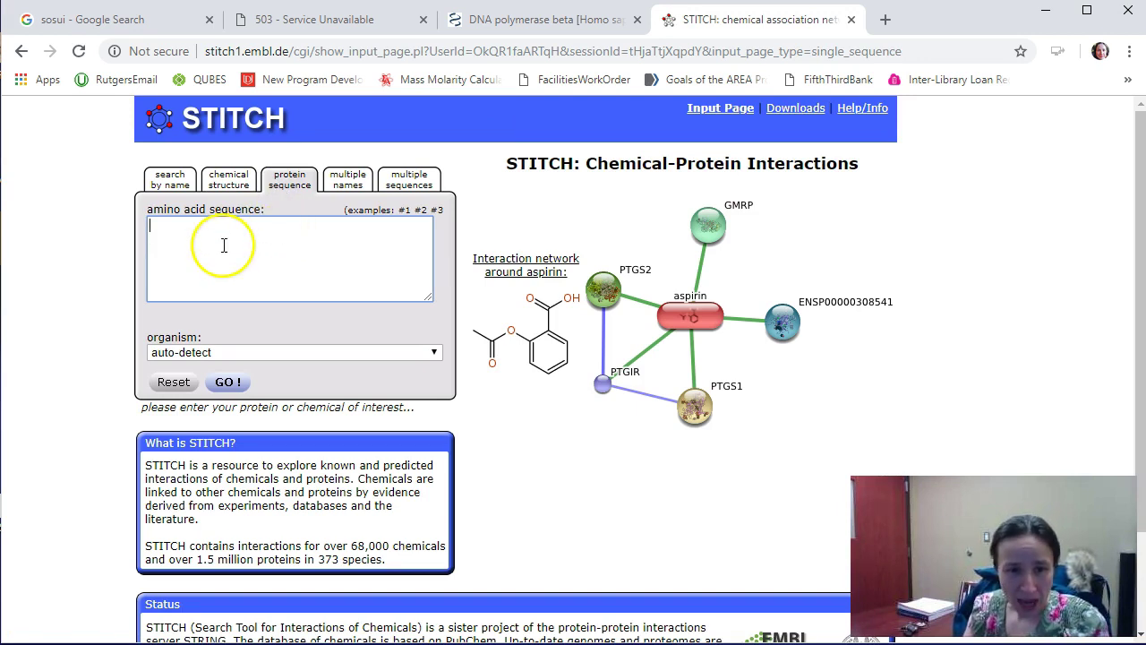
# Copy the amino-acid sequence from the NCBI FASTA page into STITCH's sequence box.
pyautogui.click(527, 20)
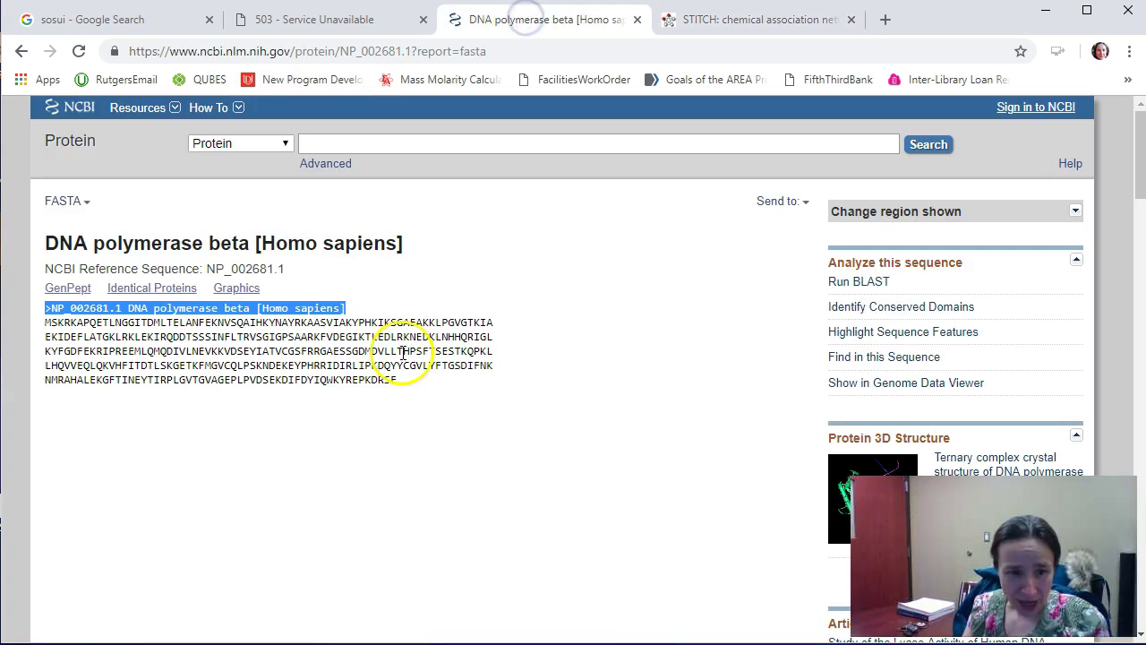
pyautogui.moveTo(398, 381); pyautogui.dragTo(46, 331)
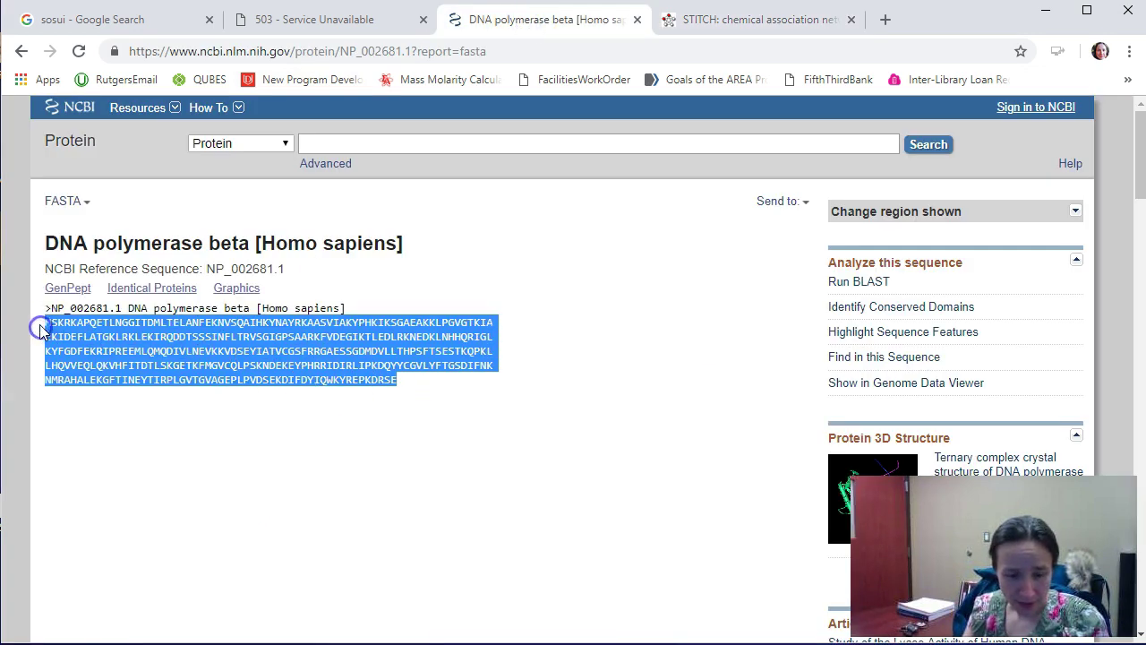
pyautogui.click(776, 19)
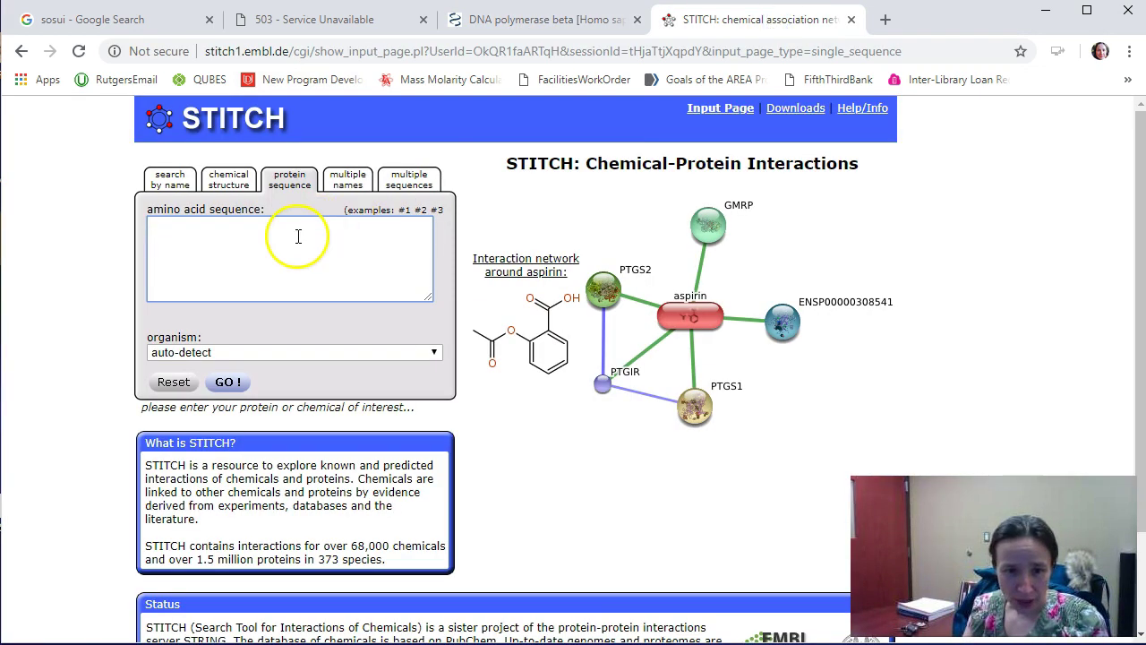
pyautogui.hotkey('ctrl', 'v')
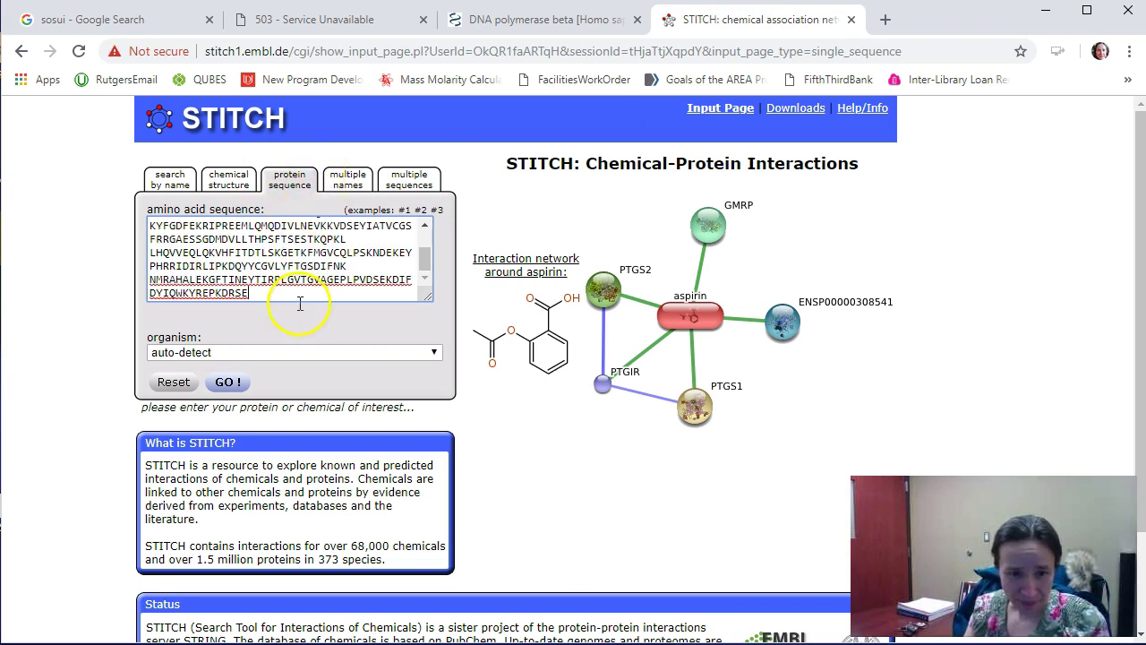
# Keep the organism on auto-detect and submit the sequence search.
pyautogui.click(261, 354)
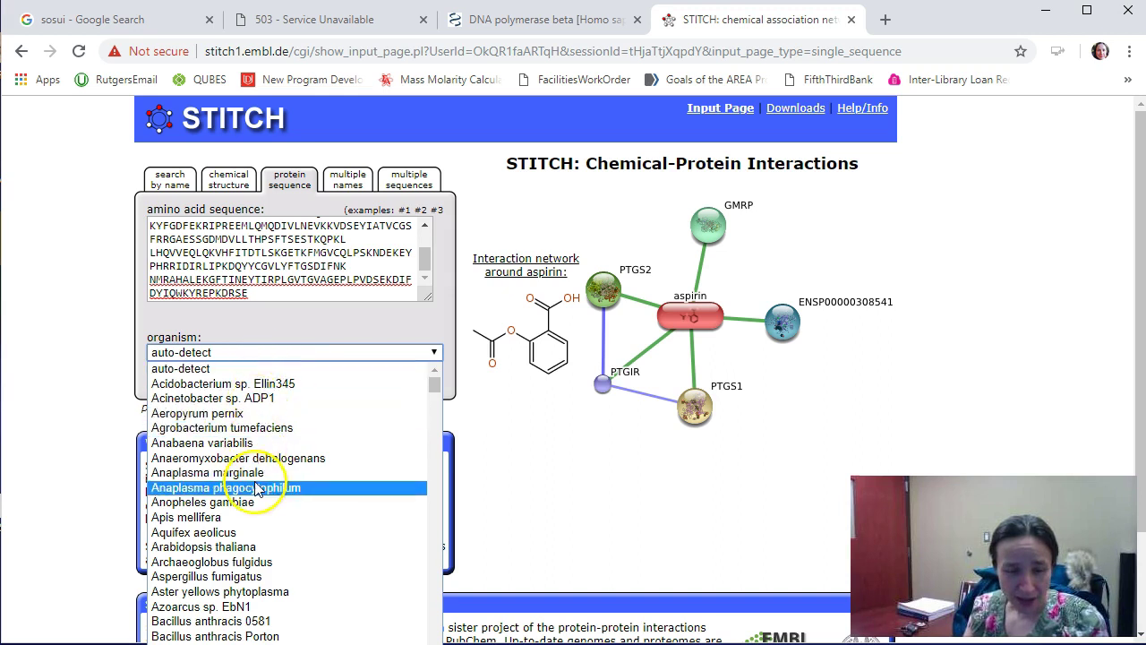
pyautogui.click(263, 370)
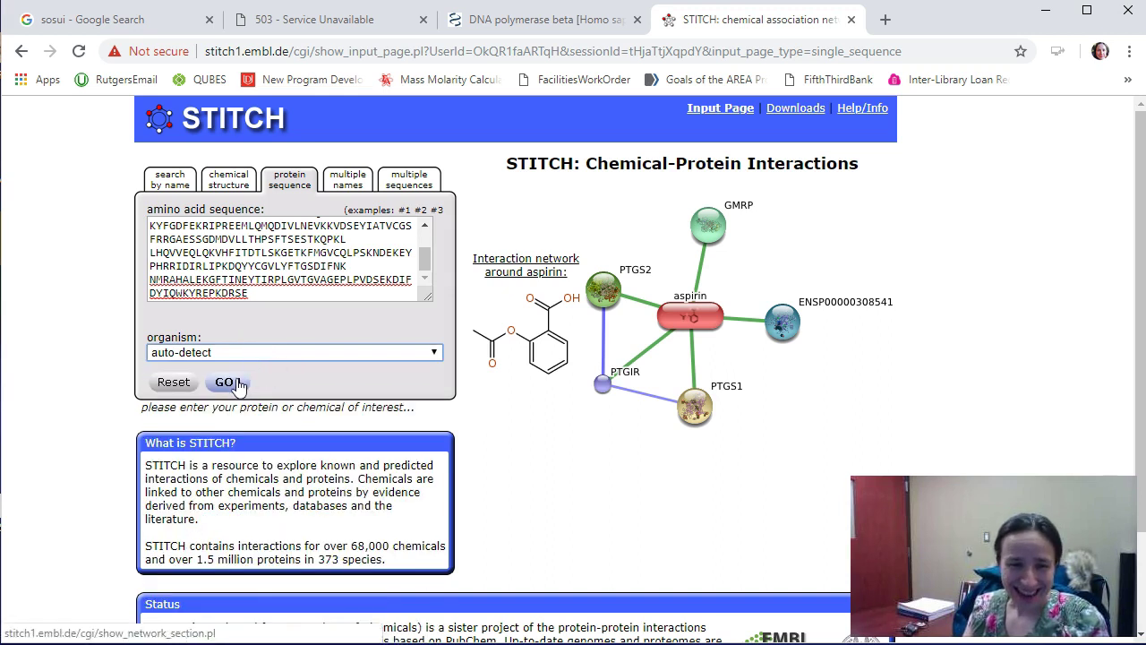
pyautogui.click(229, 383)
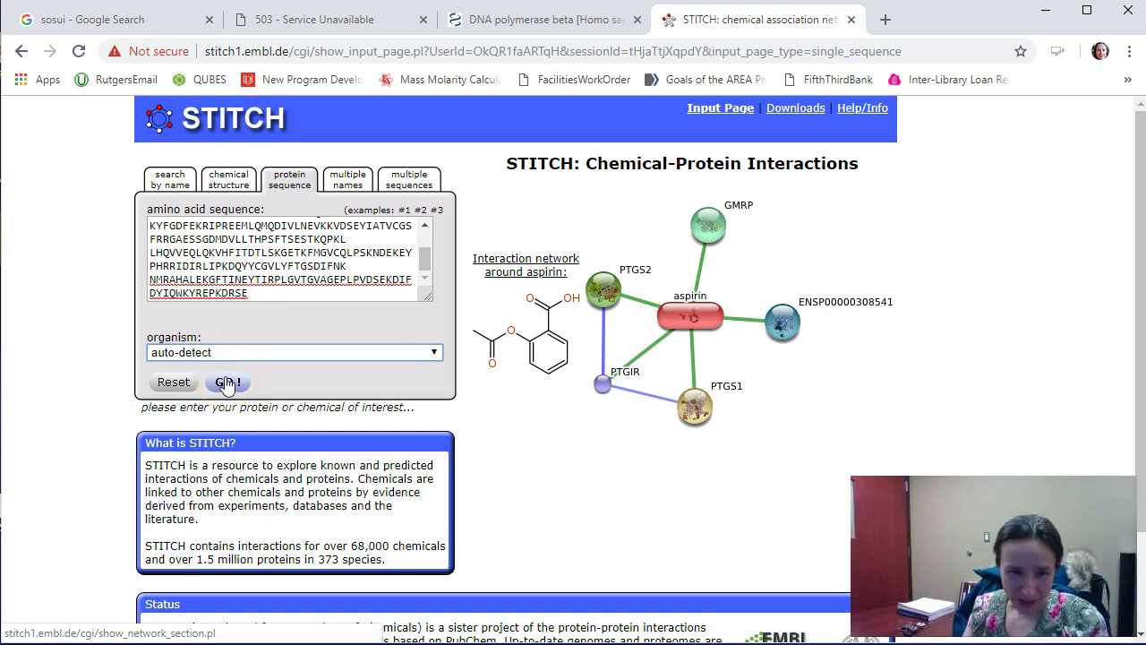
pyautogui.click(228, 384)
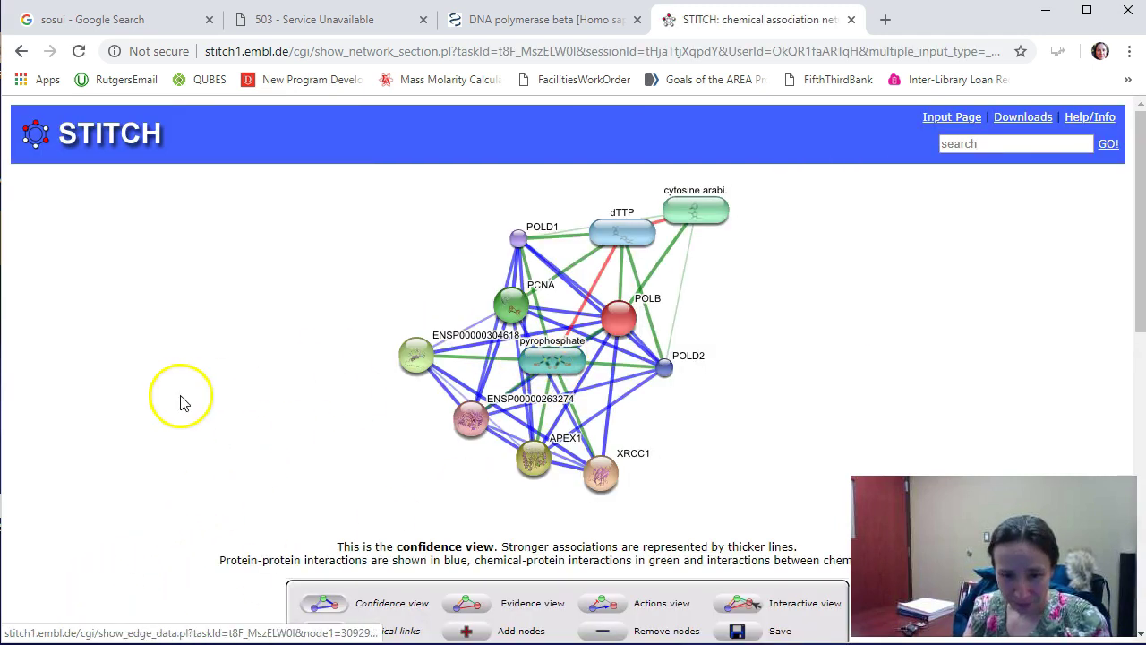
# Scroll through the POLB confidence-view network and its Predicted Functional Partners table.
pyautogui.scroll(-3, 275, 443)
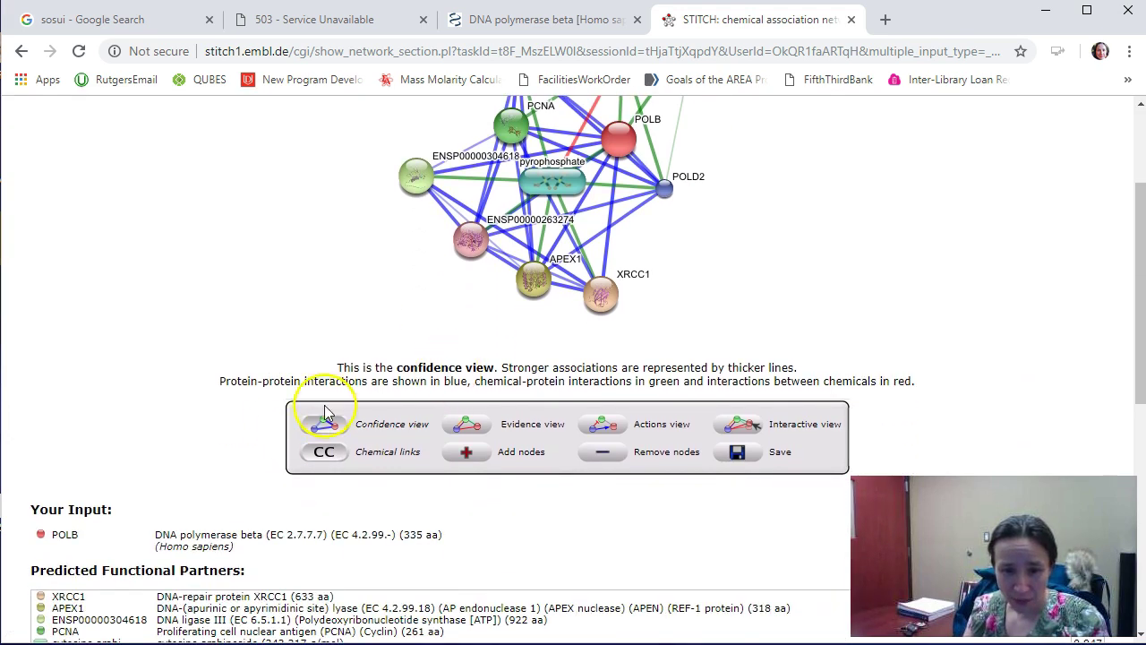
pyautogui.scroll(3, 640, 320)
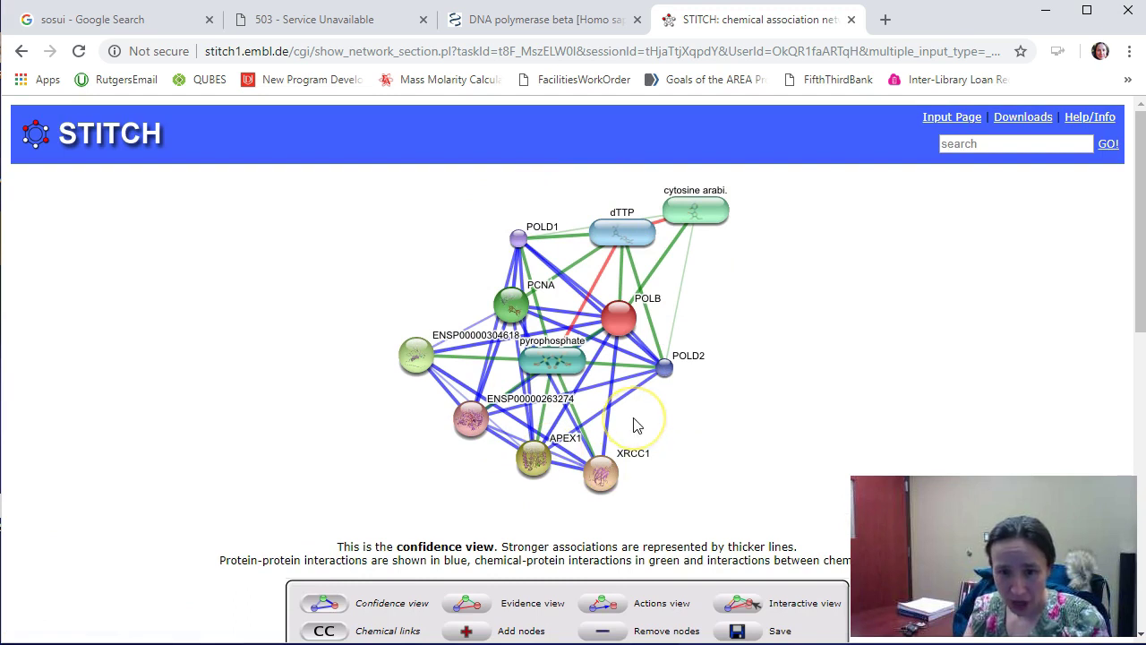
pyautogui.scroll(-1, 633, 425)
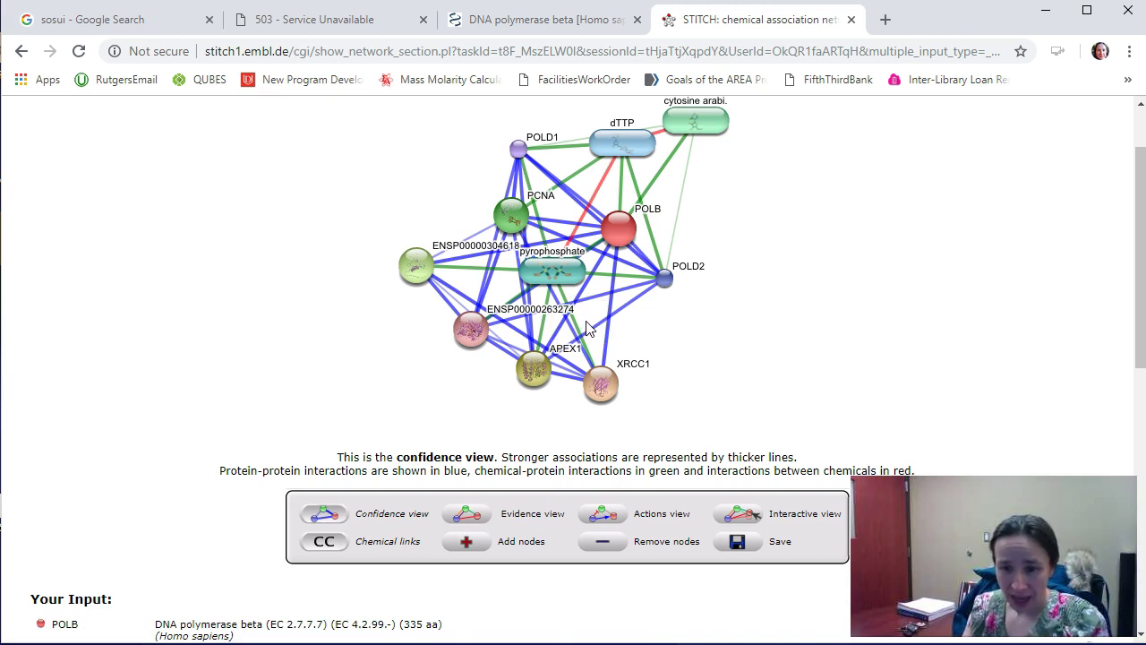
# Scroll down to Info & Parameters showing medium confidence 0.400, 10 interactors, depth 1.
pyautogui.scroll(-2, 576, 341)
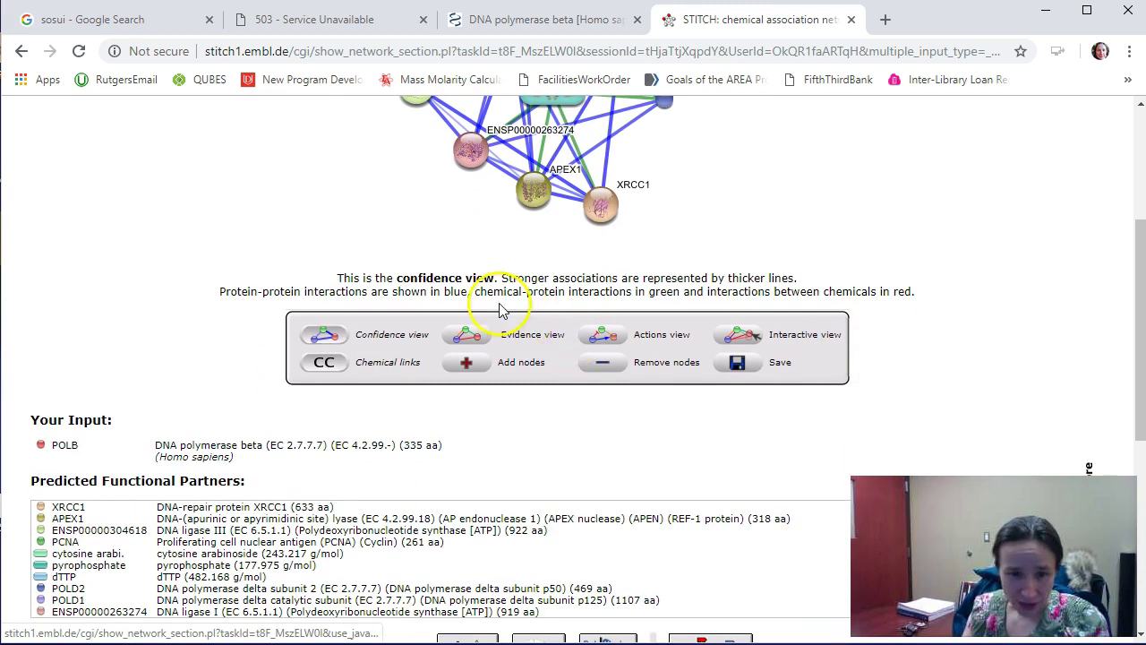
pyautogui.scroll(-1, 160, 434)
pyautogui.scroll(-2, 160, 433)
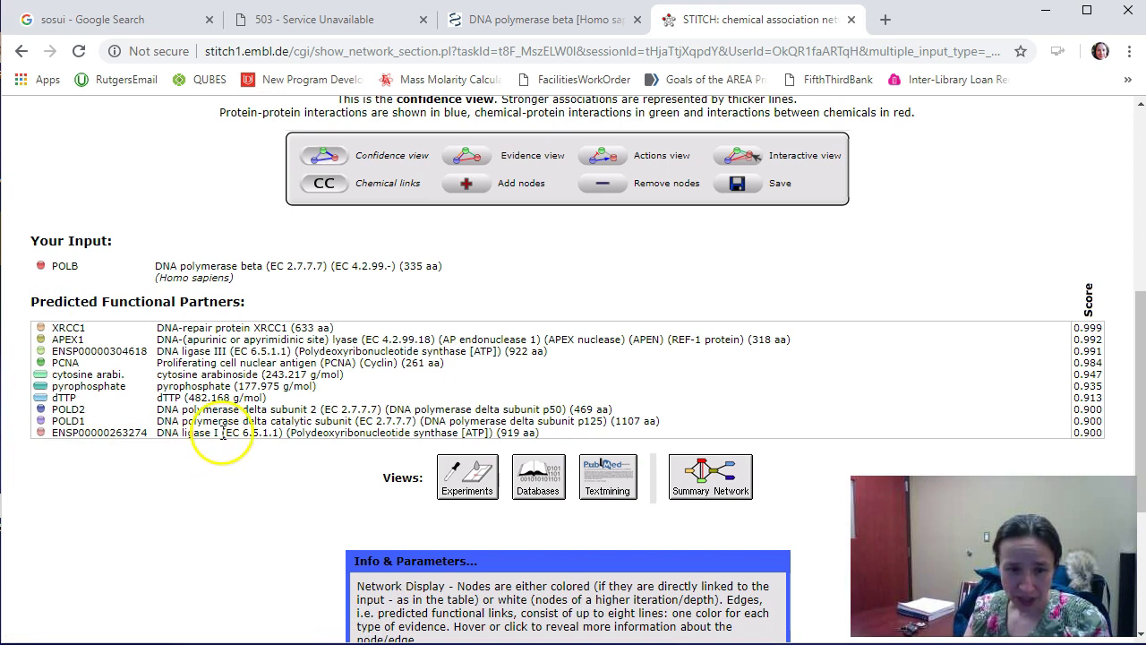
pyautogui.scroll(5, 223, 434)
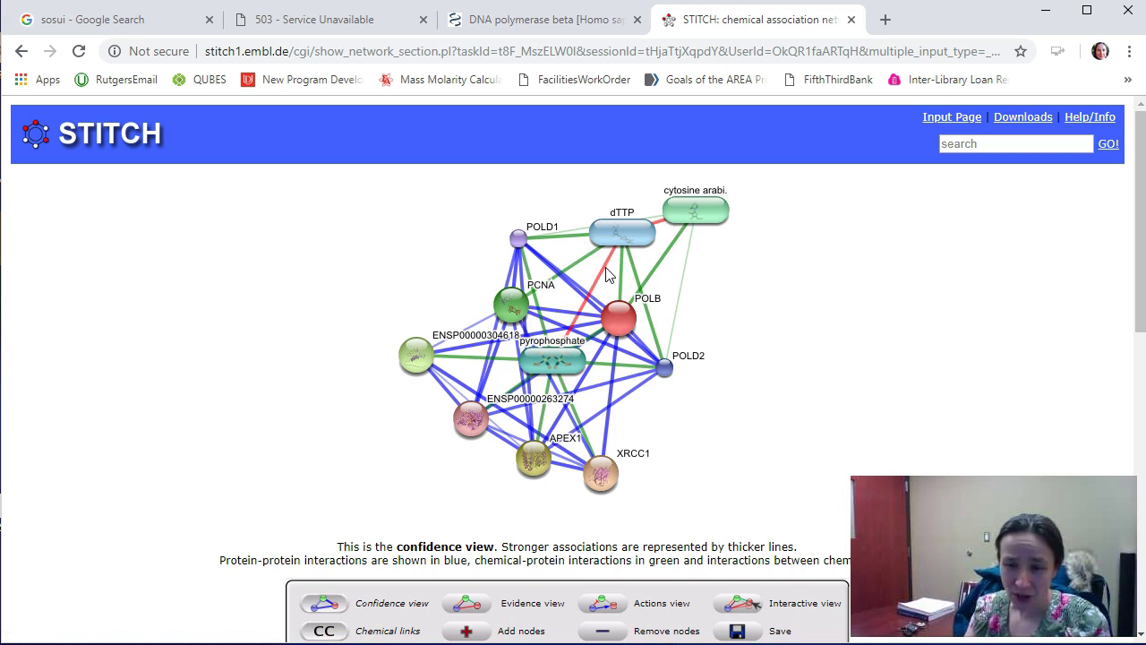
pyautogui.scroll(-6, 602, 275)
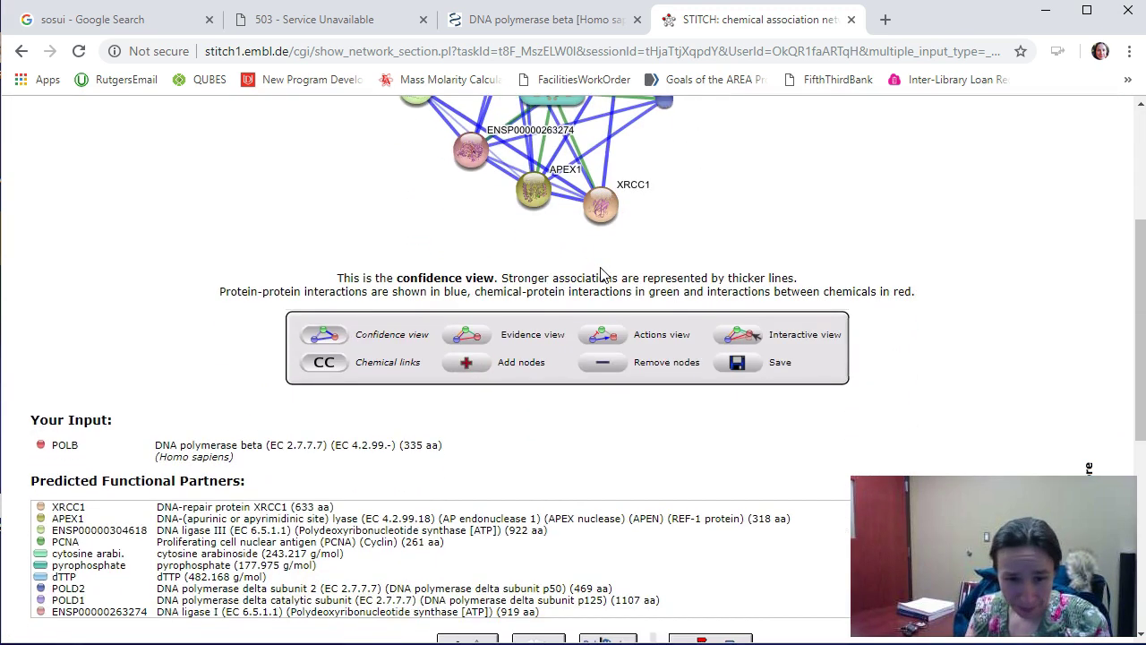
pyautogui.scroll(-3, 601, 275)
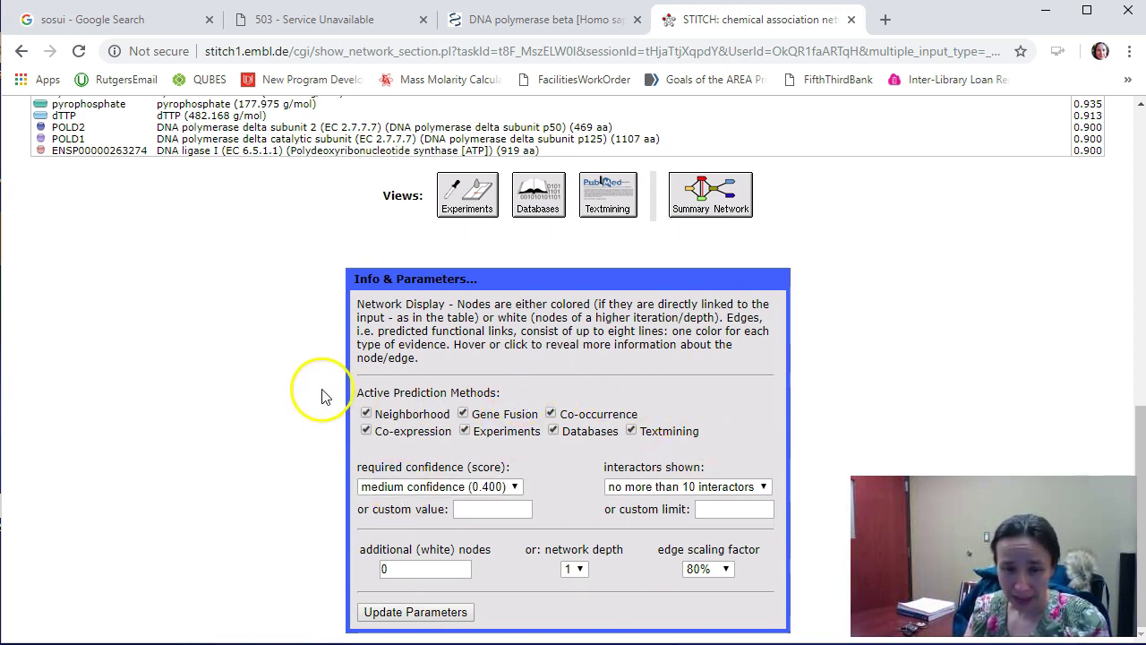
# Set required confidence to highest (0.900), update parameters, and review the refiltered partners.
pyautogui.click(381, 488)
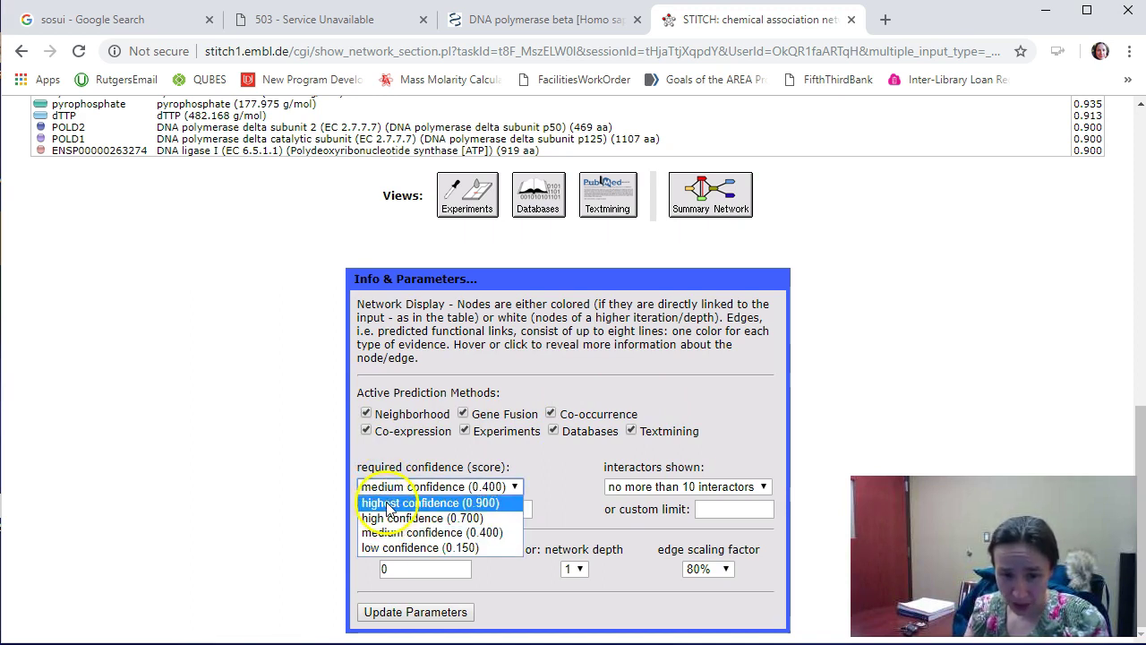
pyautogui.click(387, 504)
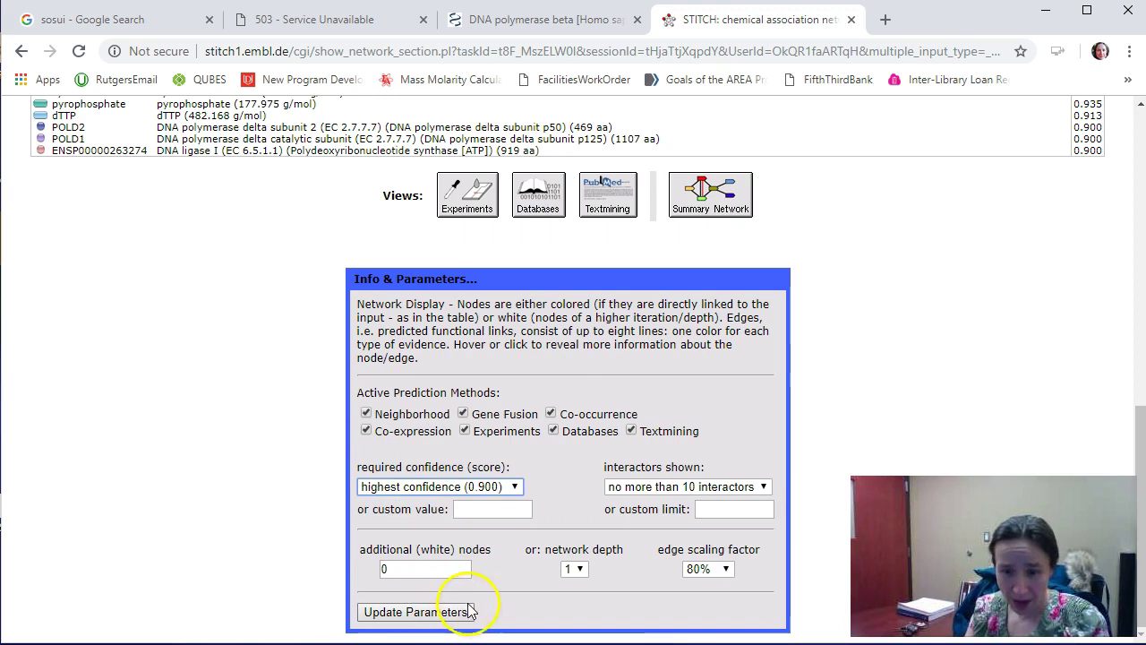
pyautogui.click(430, 614)
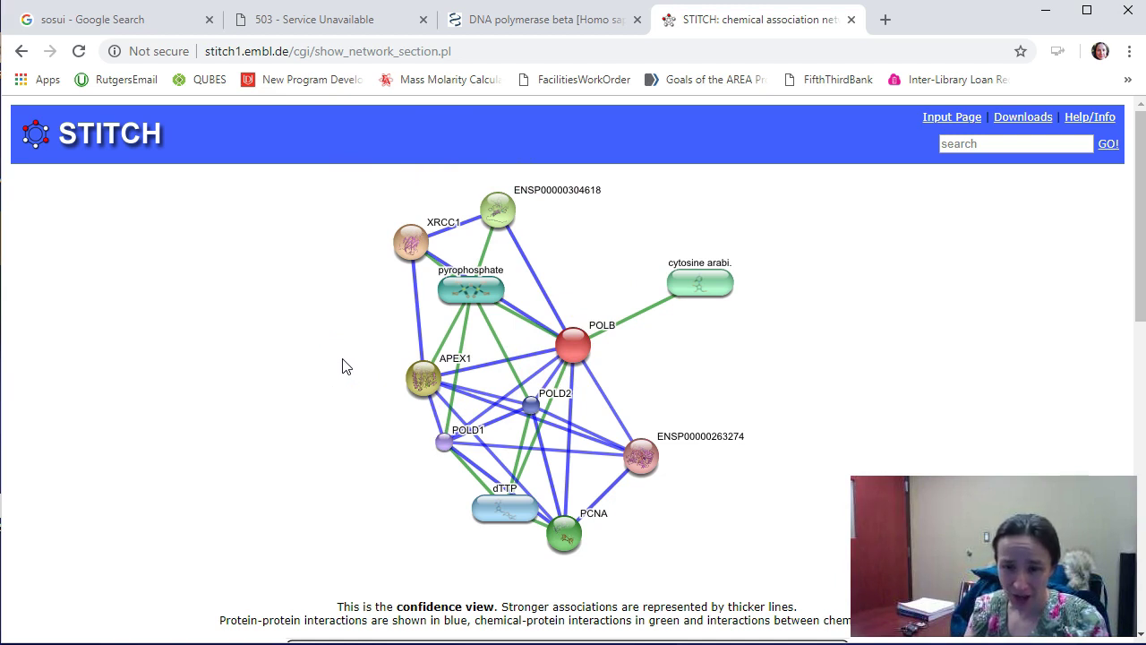
pyautogui.scroll(-1, 341, 377)
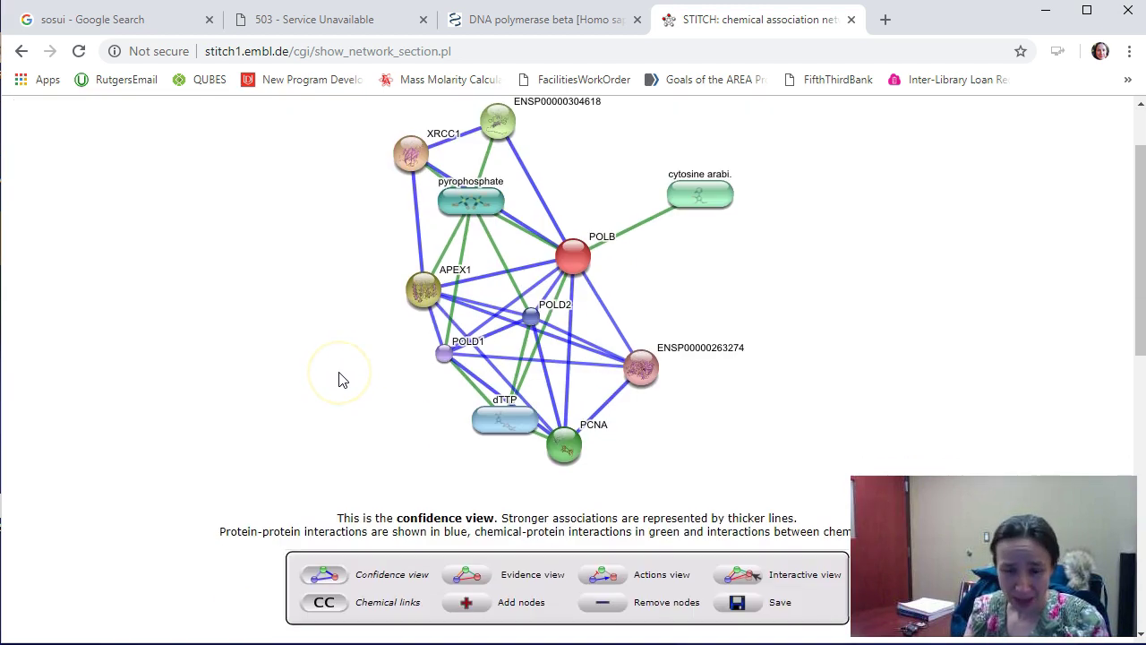
pyautogui.scroll(-7, 340, 378)
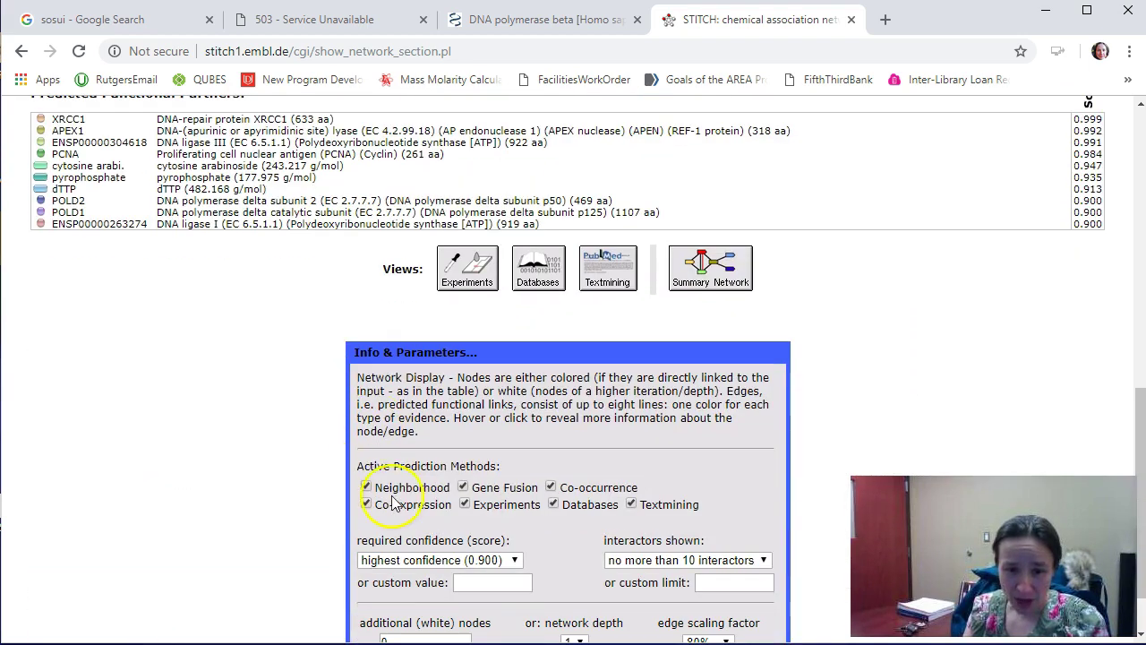
pyautogui.scroll(8, 397, 500)
pyautogui.scroll(1, 400, 481)
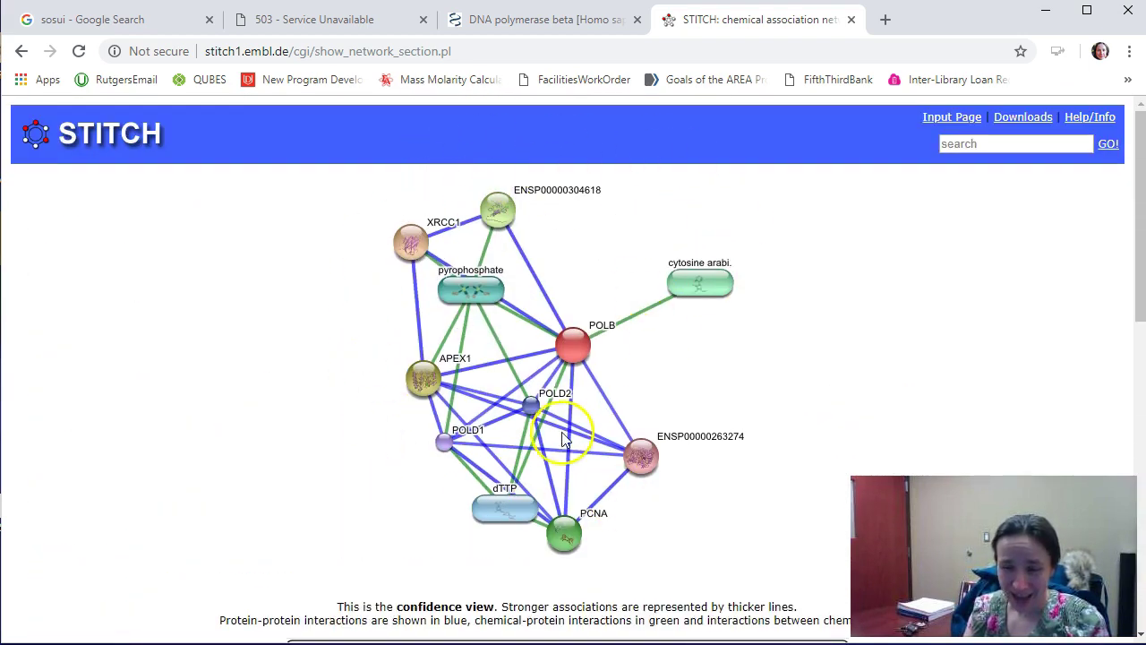
pyautogui.scroll(-6, 564, 432)
pyautogui.scroll(-3, 564, 432)
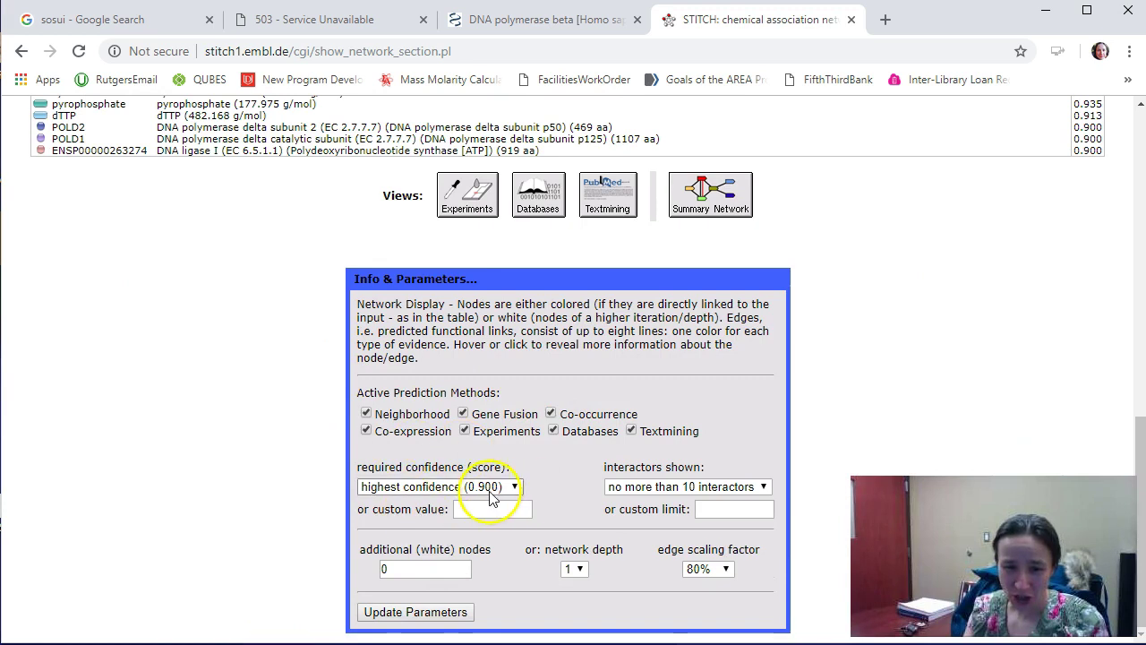
pyautogui.scroll(5, 491, 498)
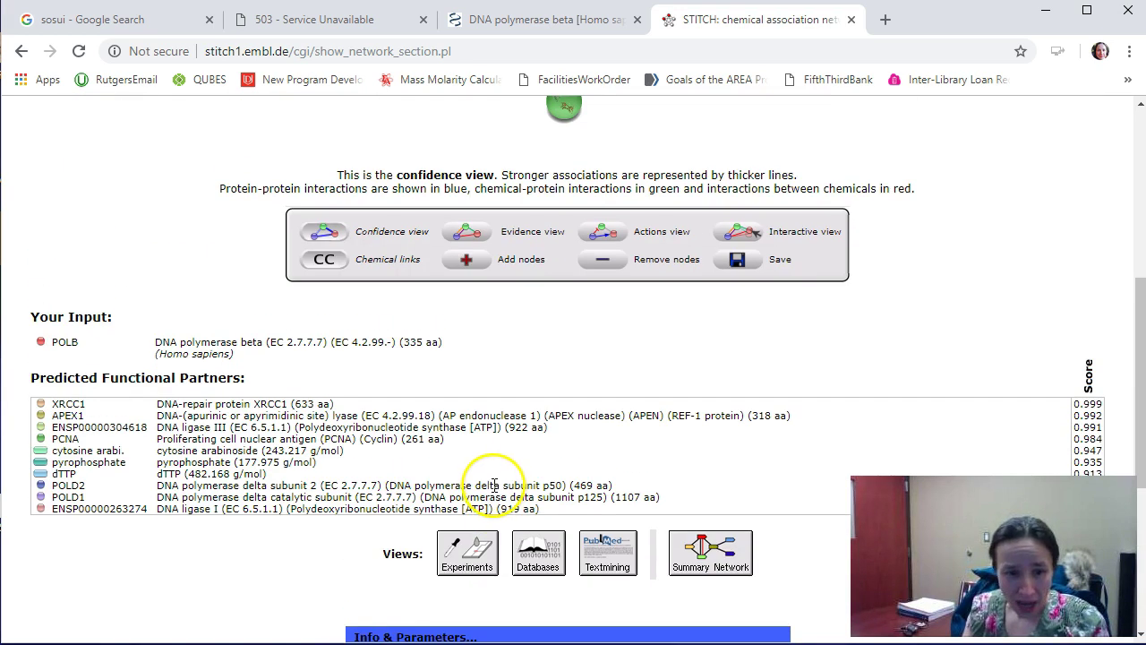
pyautogui.click(470, 324)
pyautogui.scroll(2, 712, 329)
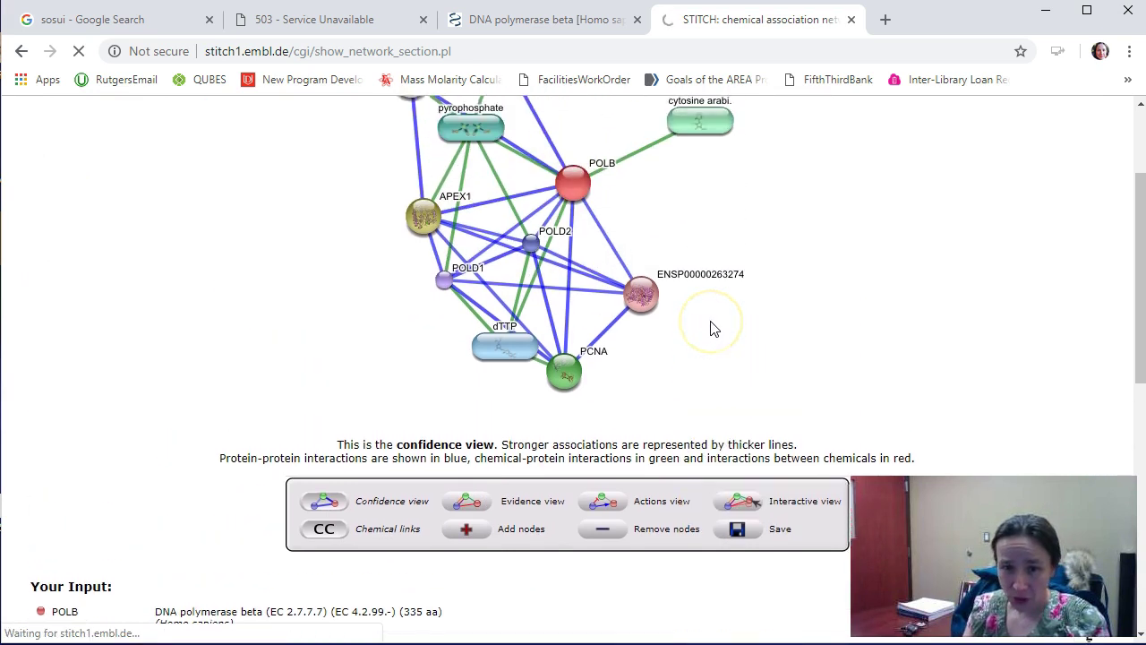
pyautogui.click(713, 340)
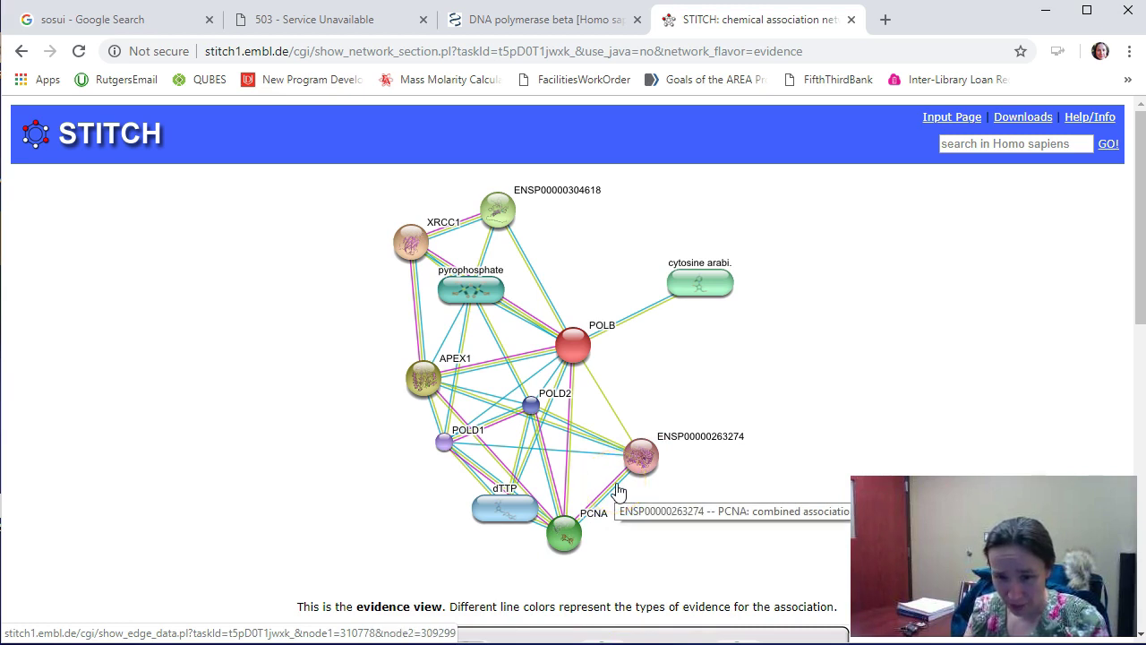
pyautogui.click(608, 409)
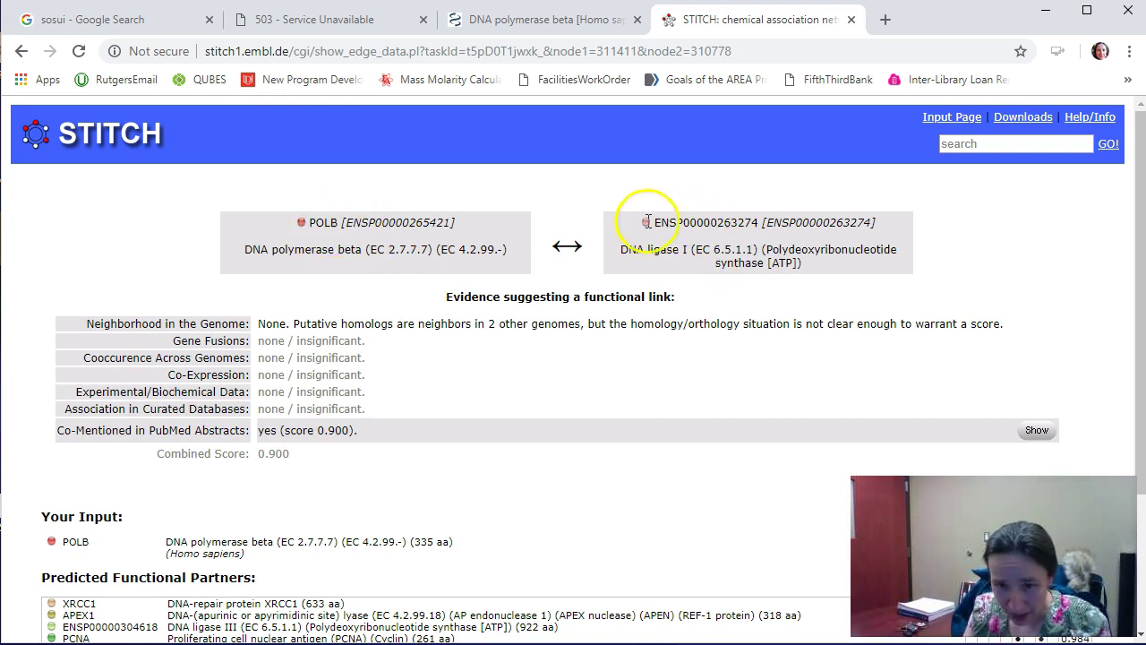
# Go back to the network and switch it to actions view.
pyautogui.click(21, 51)
pyautogui.scroll(-1, 459, 450)
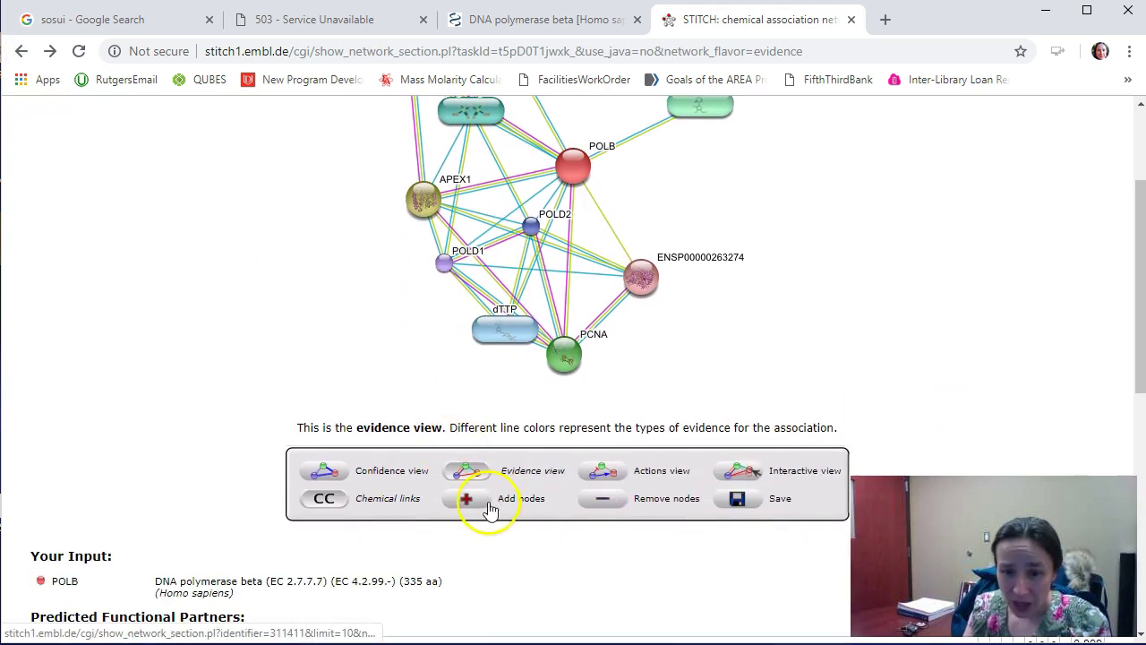
pyautogui.click(603, 472)
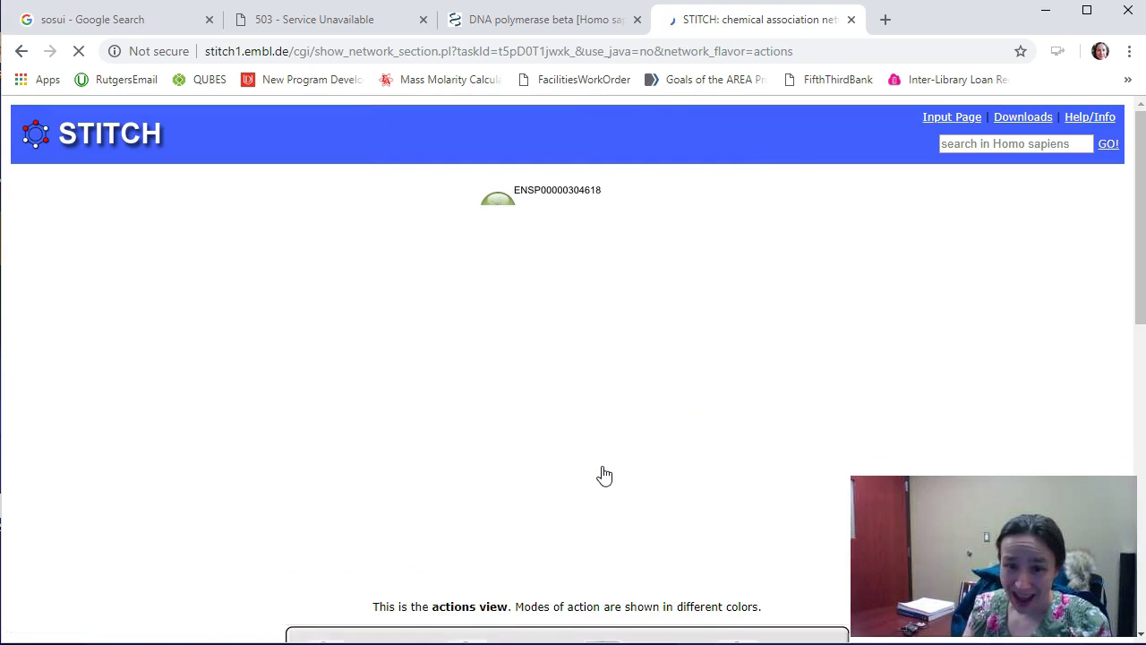
pyautogui.scroll(-1, 604, 475)
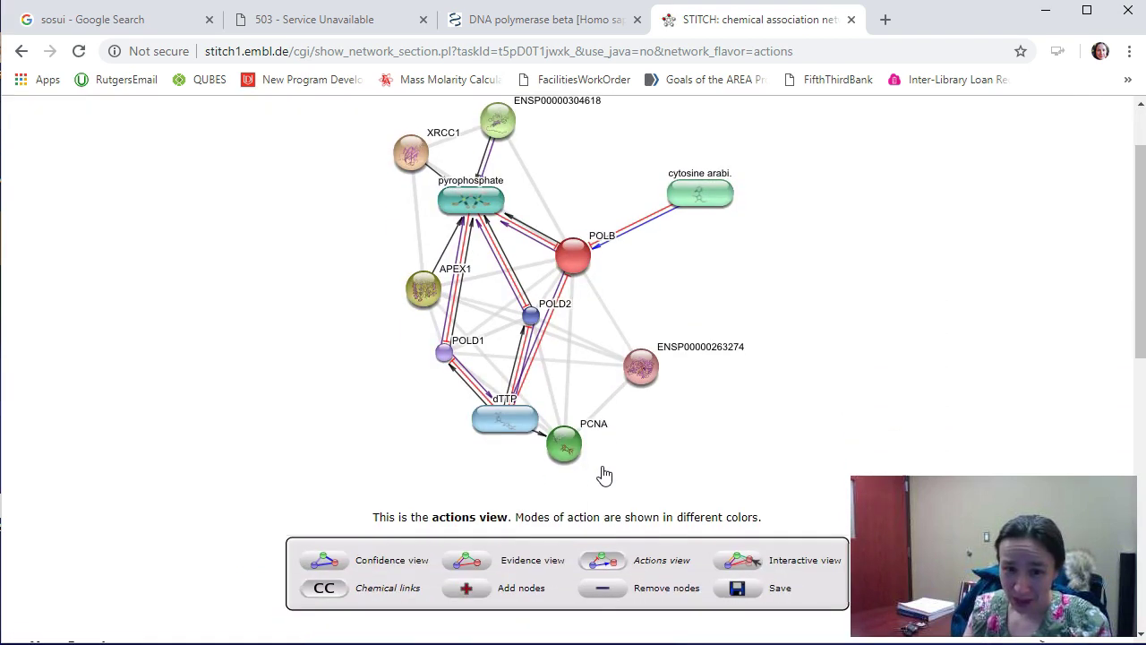
# Try the interactive view, then return to the actions view with coloured modes of action.
pyautogui.click(744, 564)
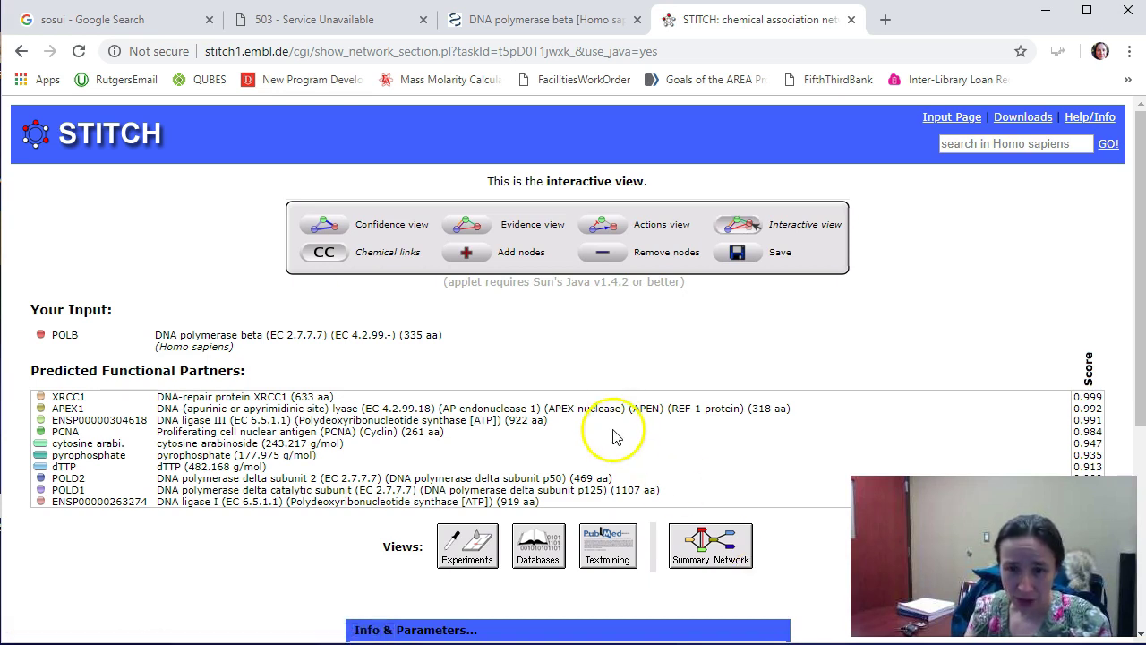
pyautogui.scroll(-3, 618, 454)
pyautogui.scroll(3, 618, 454)
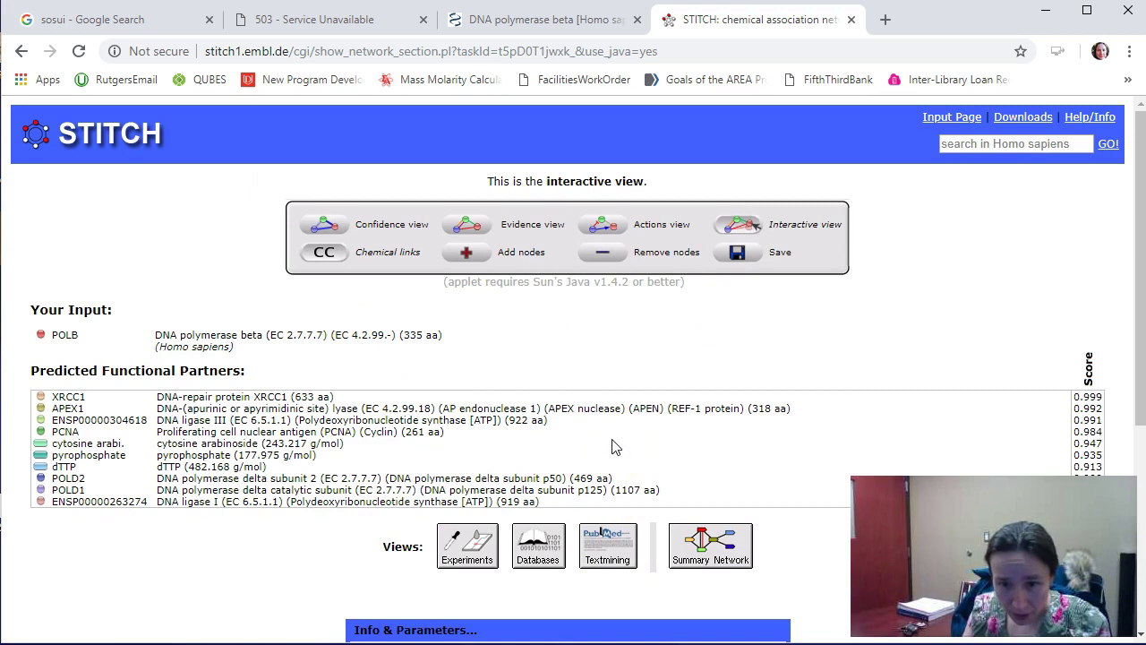
pyautogui.click(603, 224)
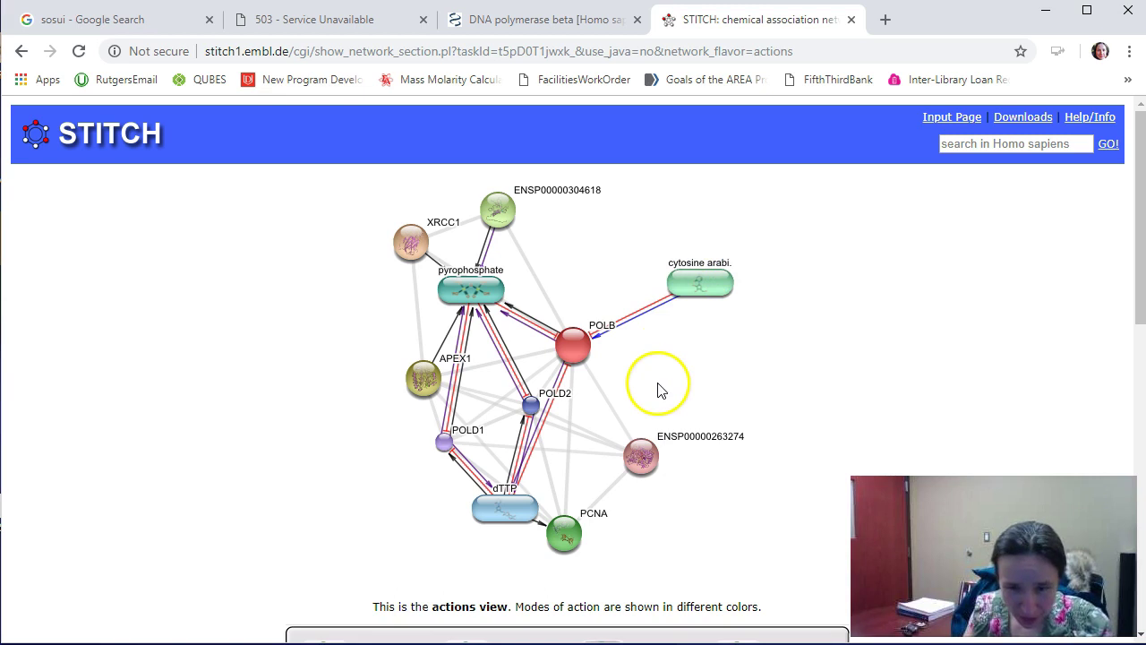
pyautogui.scroll(-4, 658, 390)
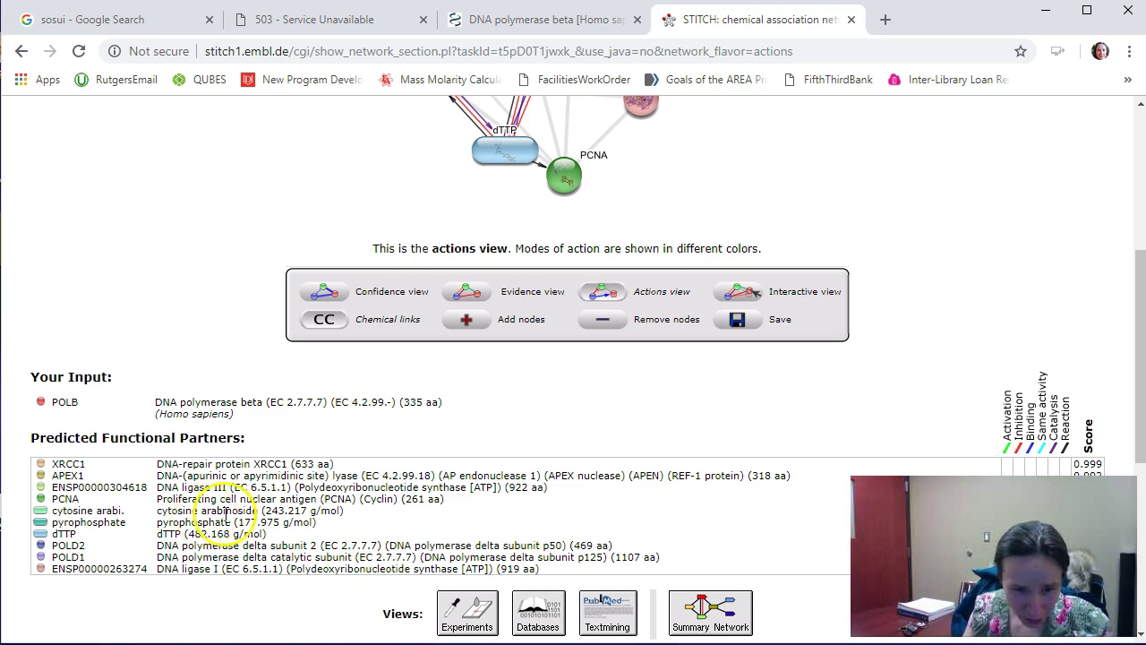
pyautogui.scroll(4, 404, 535)
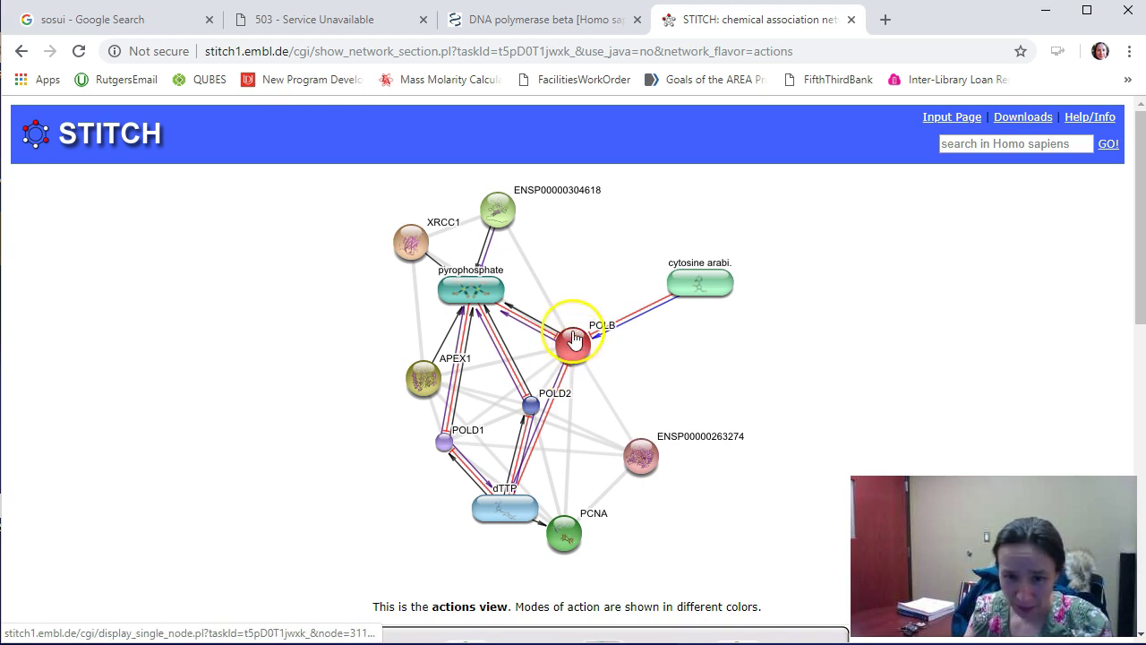
pyautogui.click(574, 341)
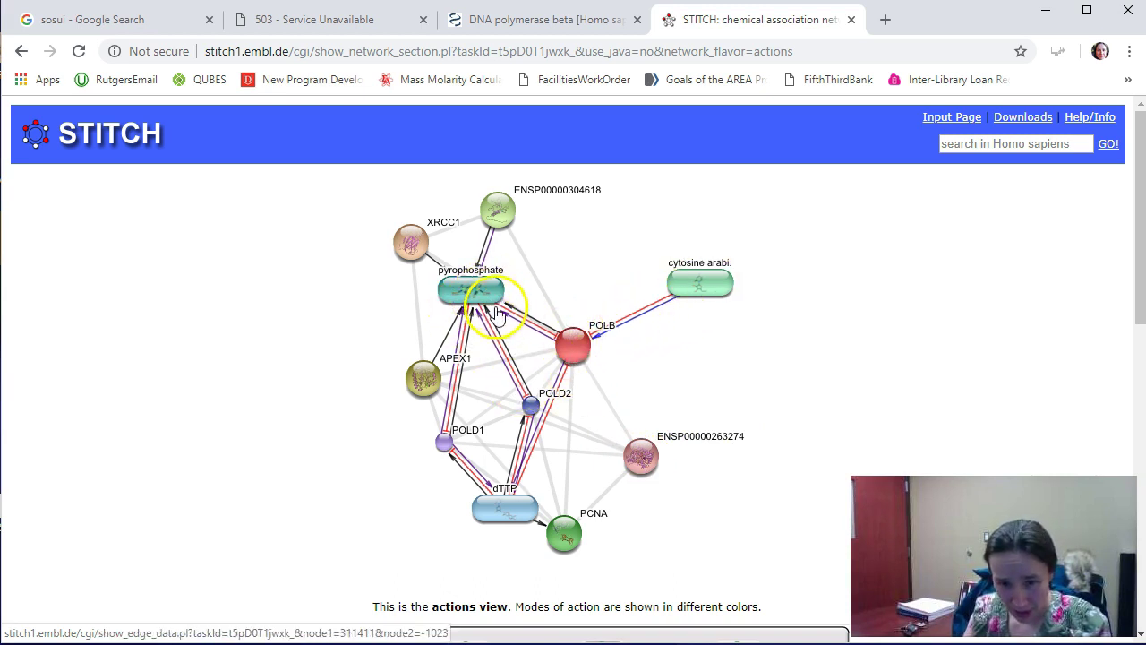
pyautogui.moveTo(499, 315)
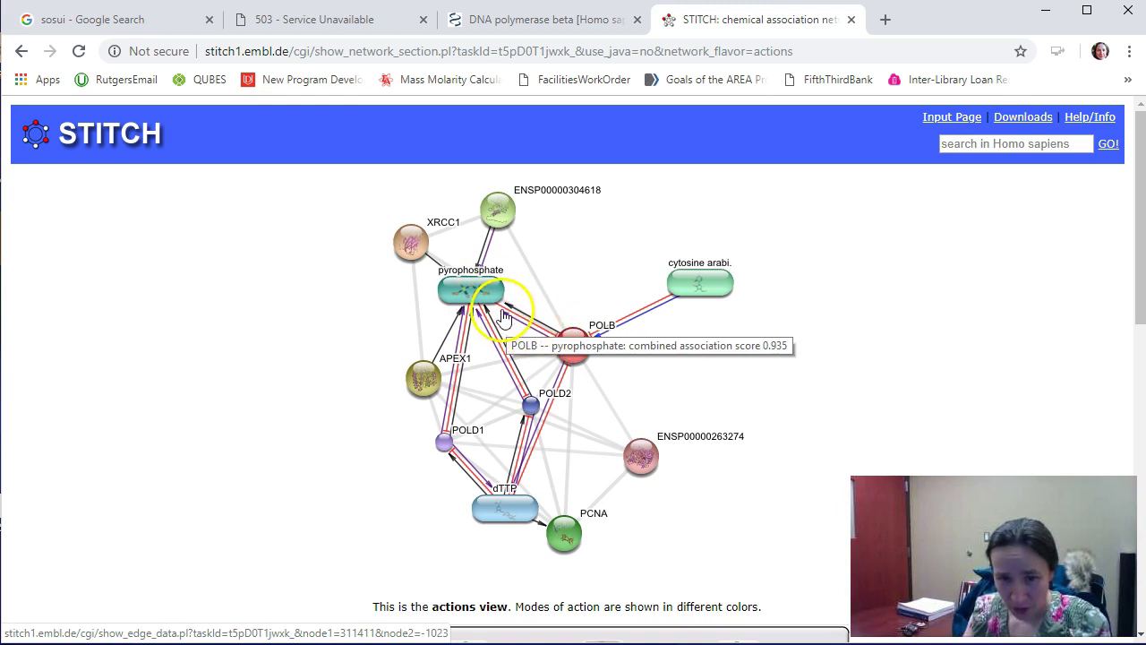